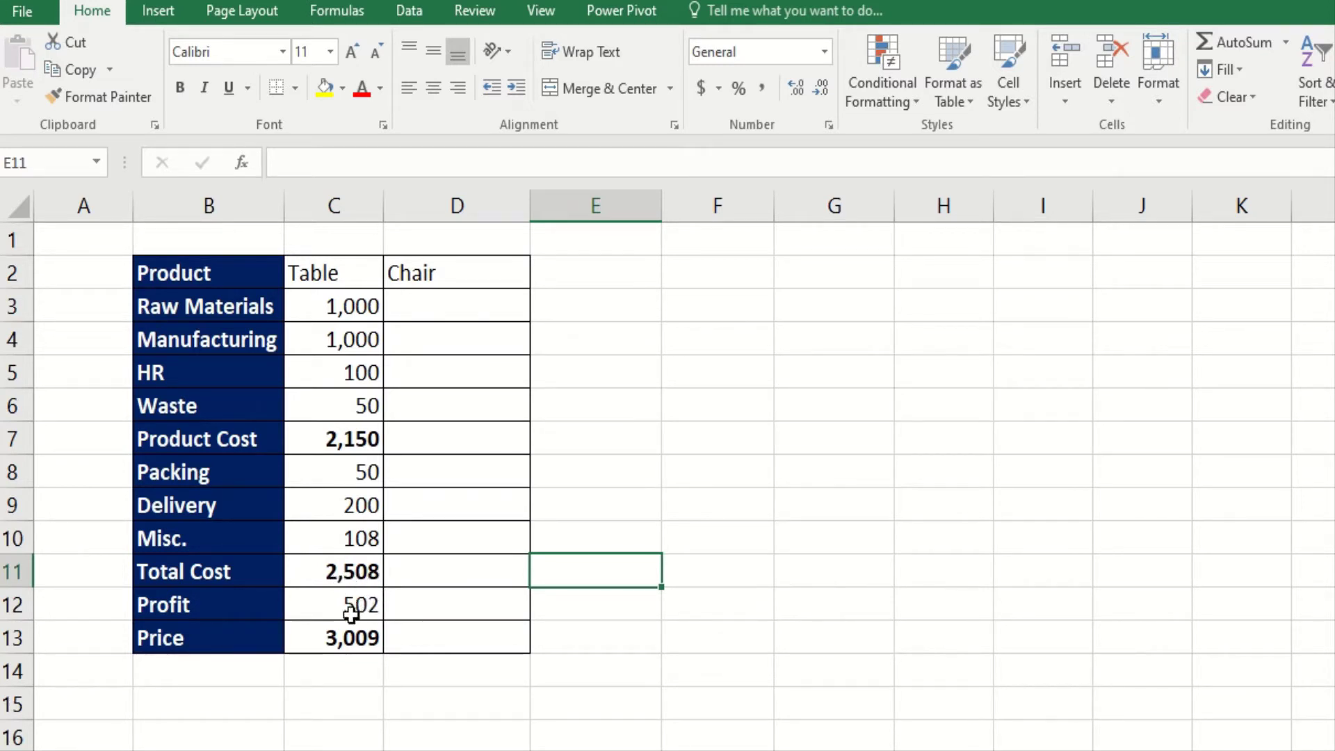
Add the headers Store Share in F5 and Business Owner in G5, and fit both column widths to their text
click(351, 615)
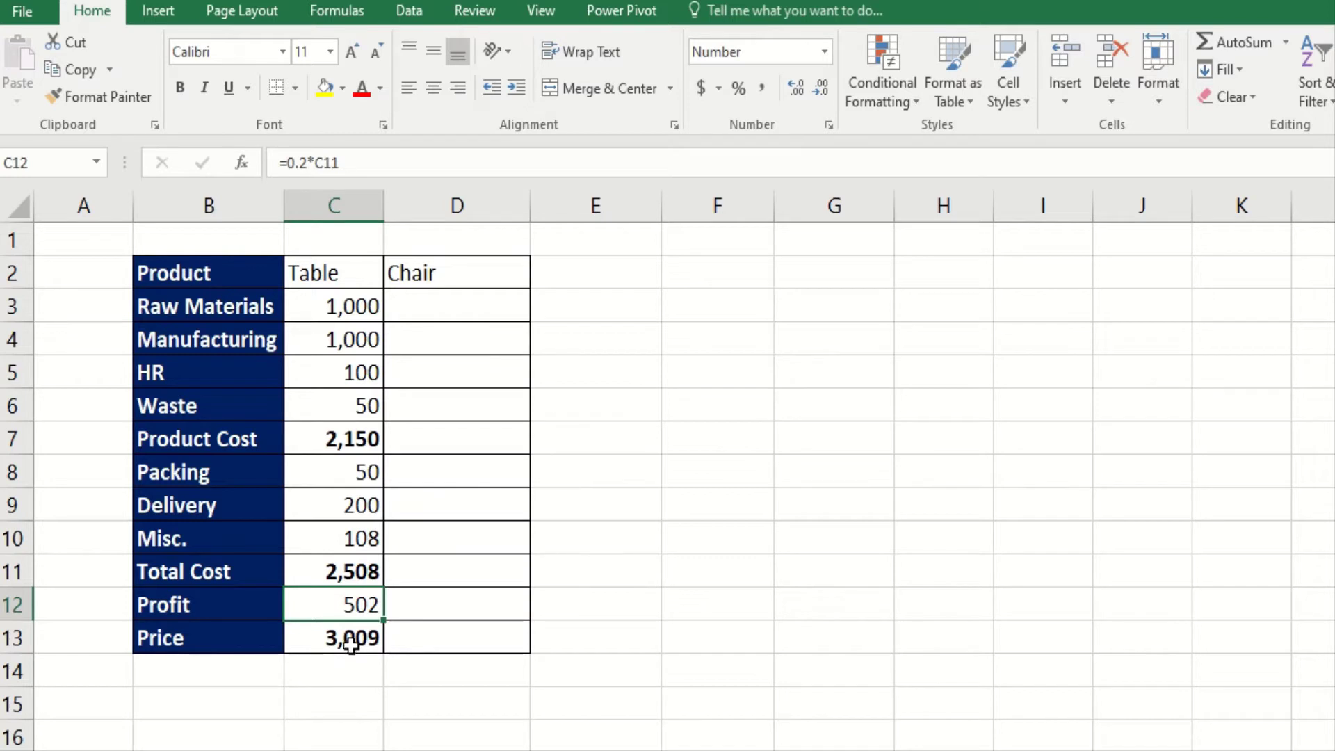
click(697, 379)
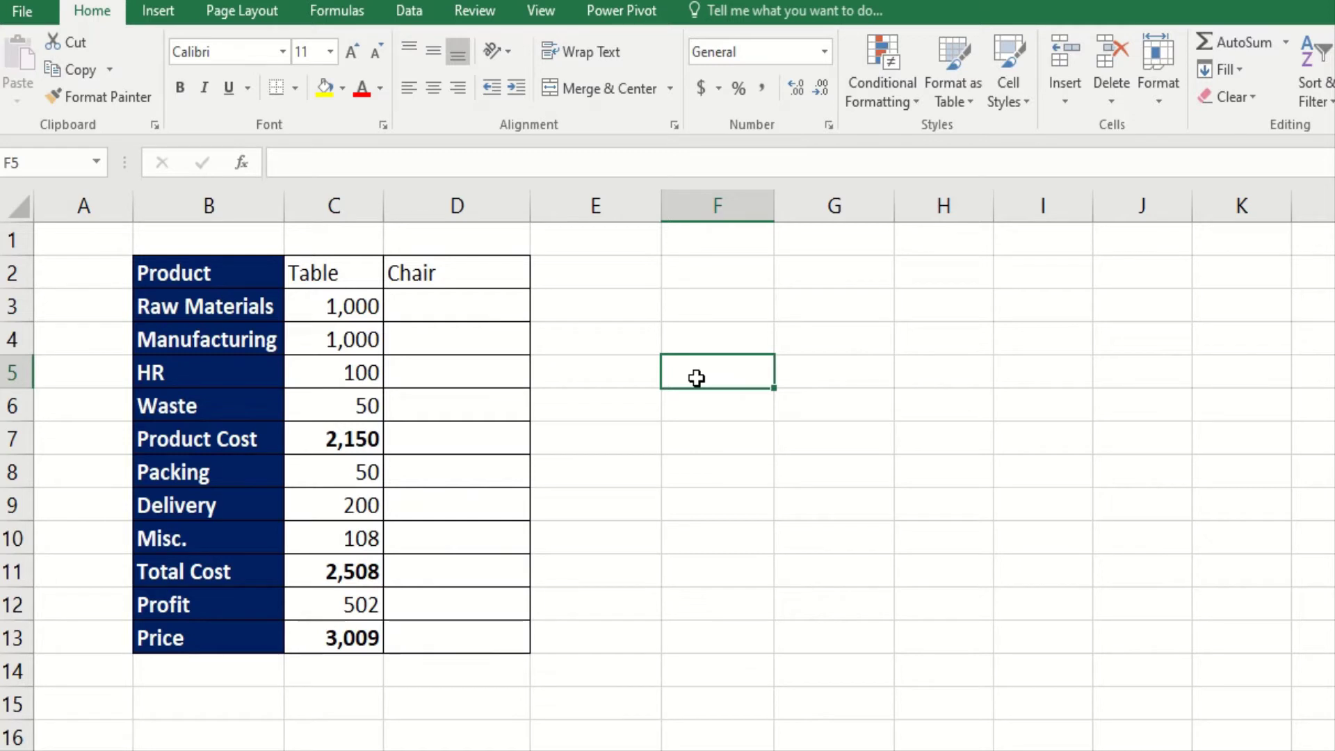
text(St)
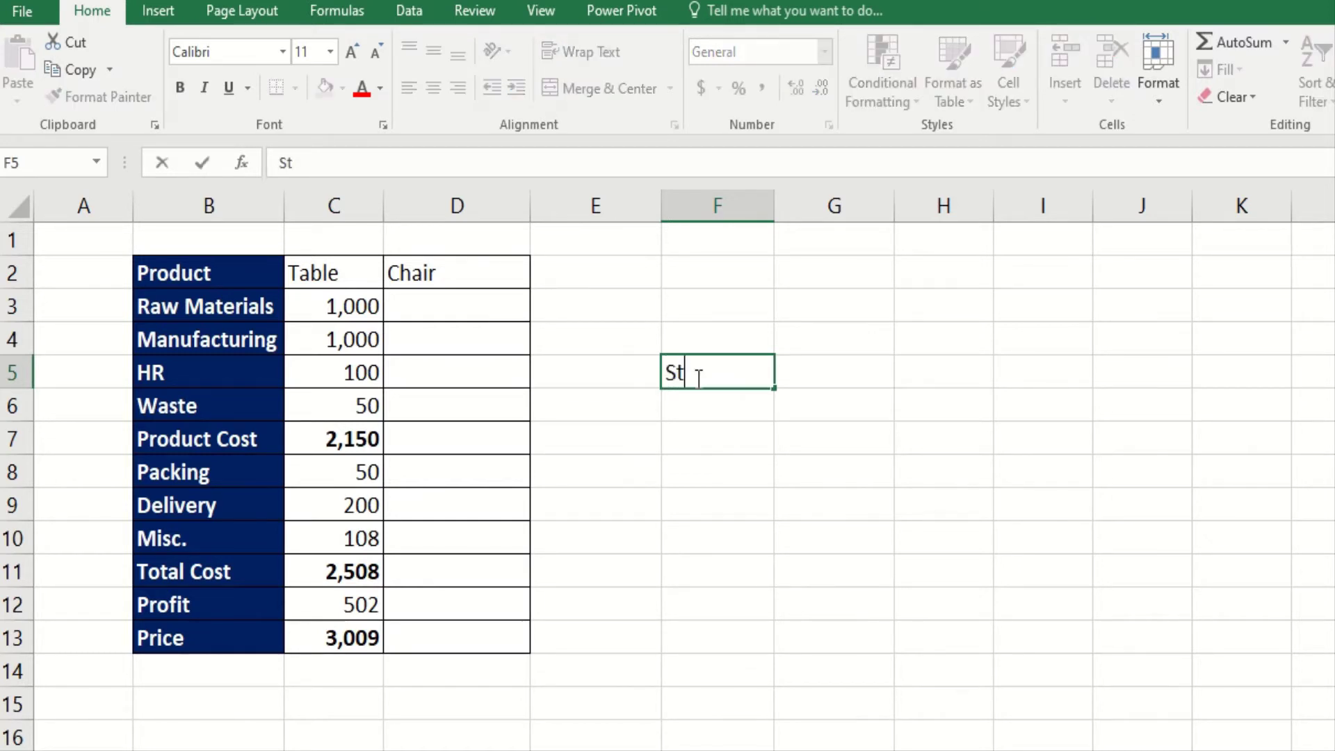
text(ore S)
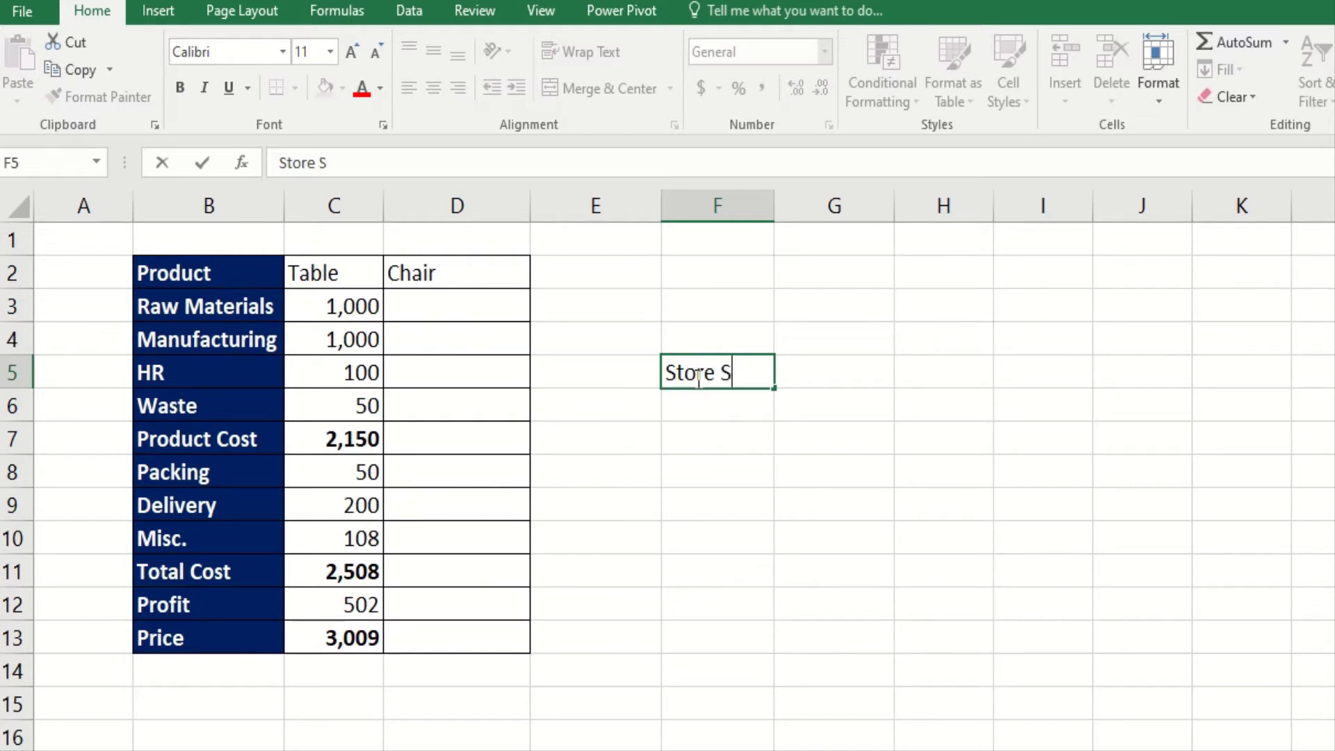
text(hare)
key(Tab)
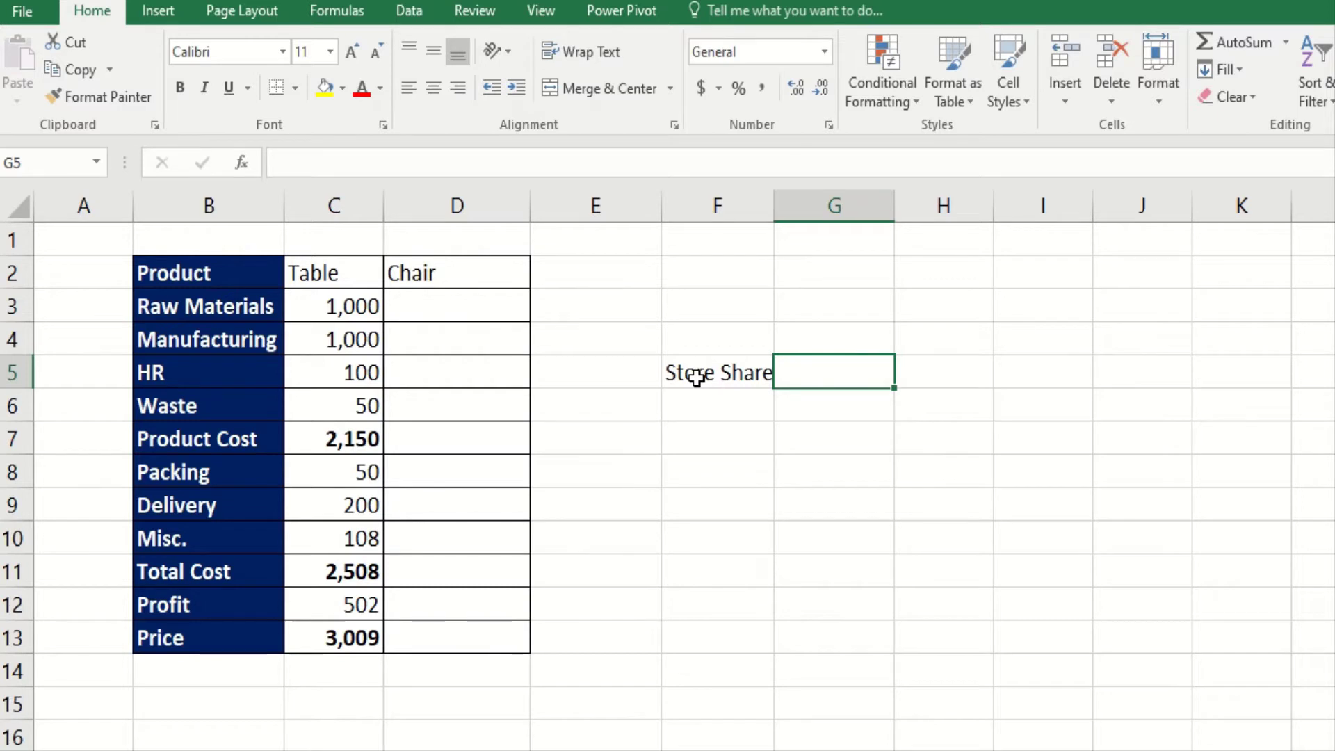
text(Business)
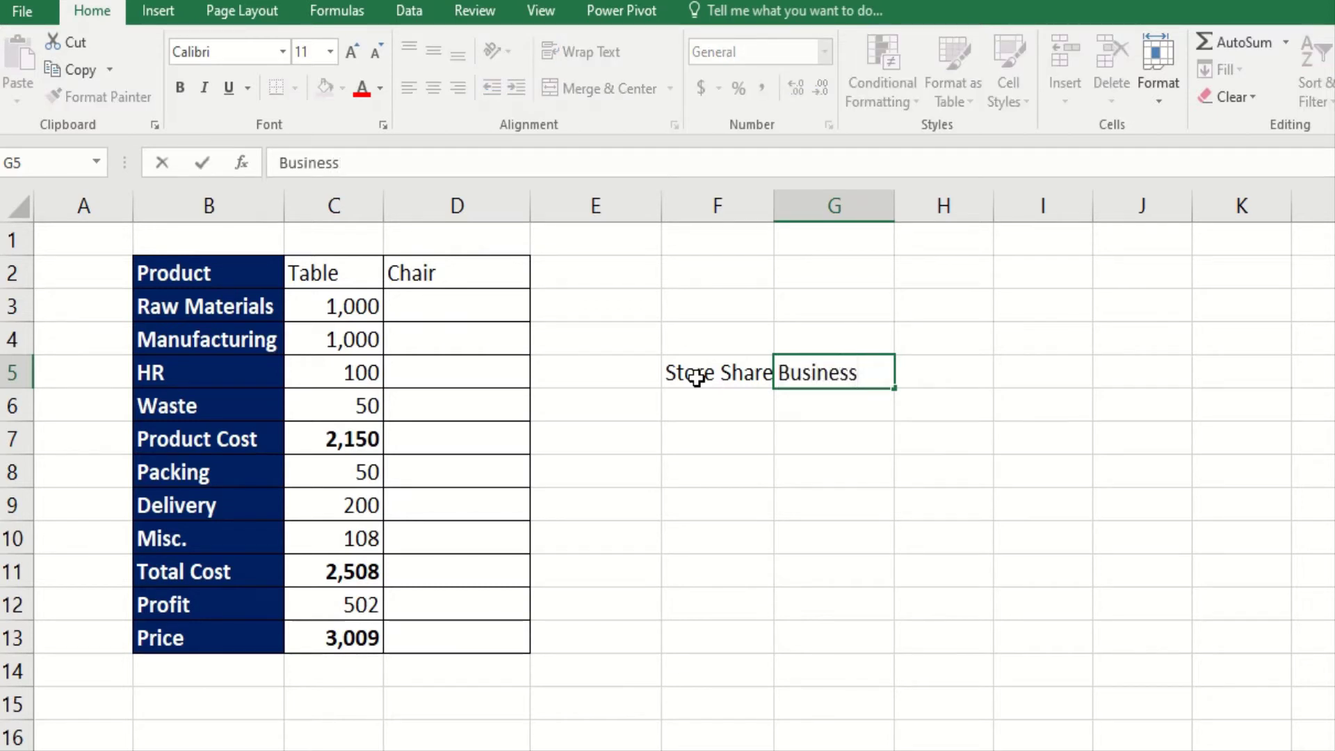
text( Owner)
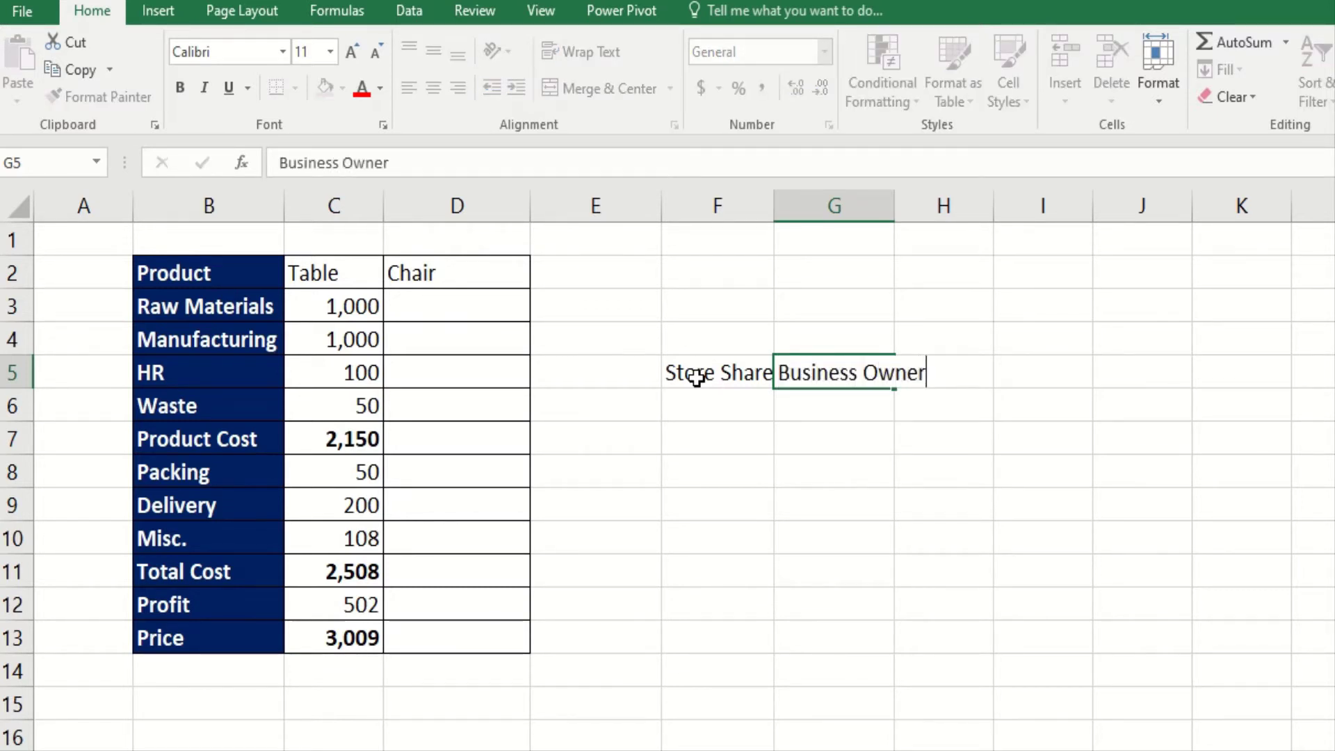
key(Return)
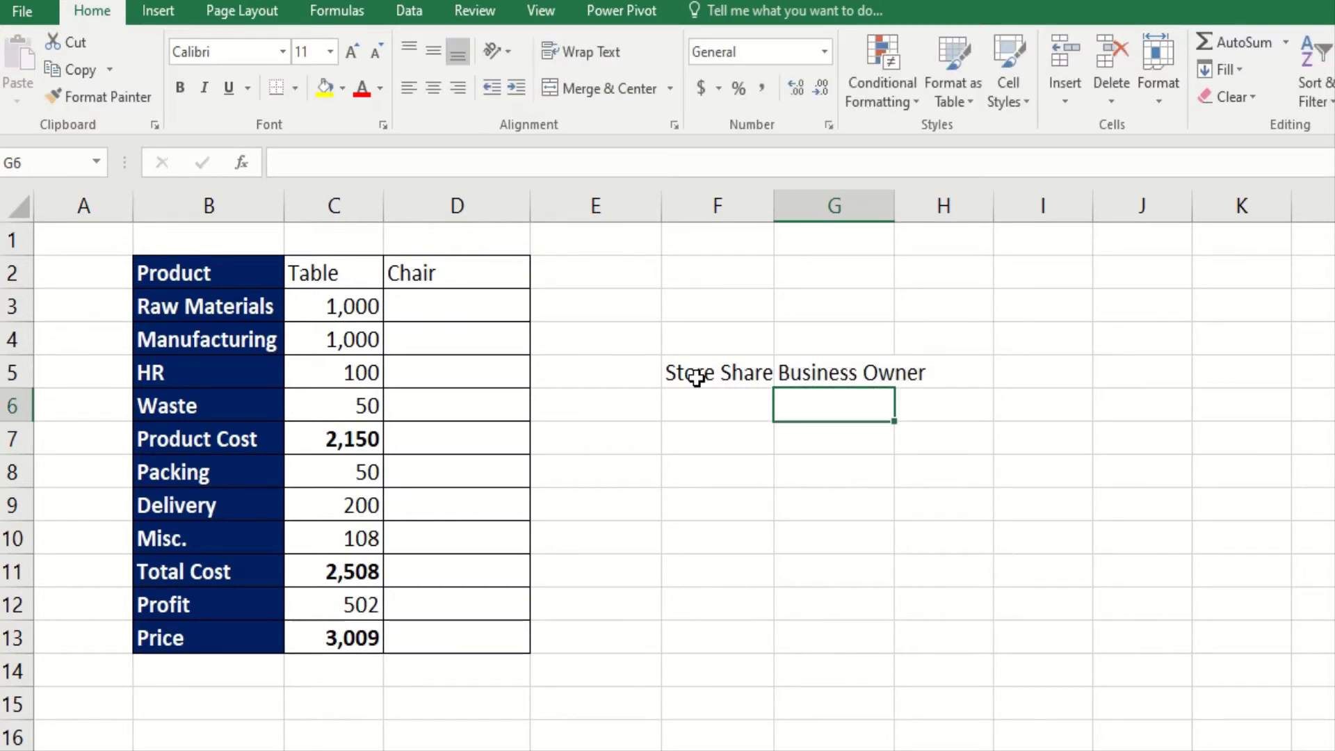
double_click(896, 206)
double_click(776, 204)
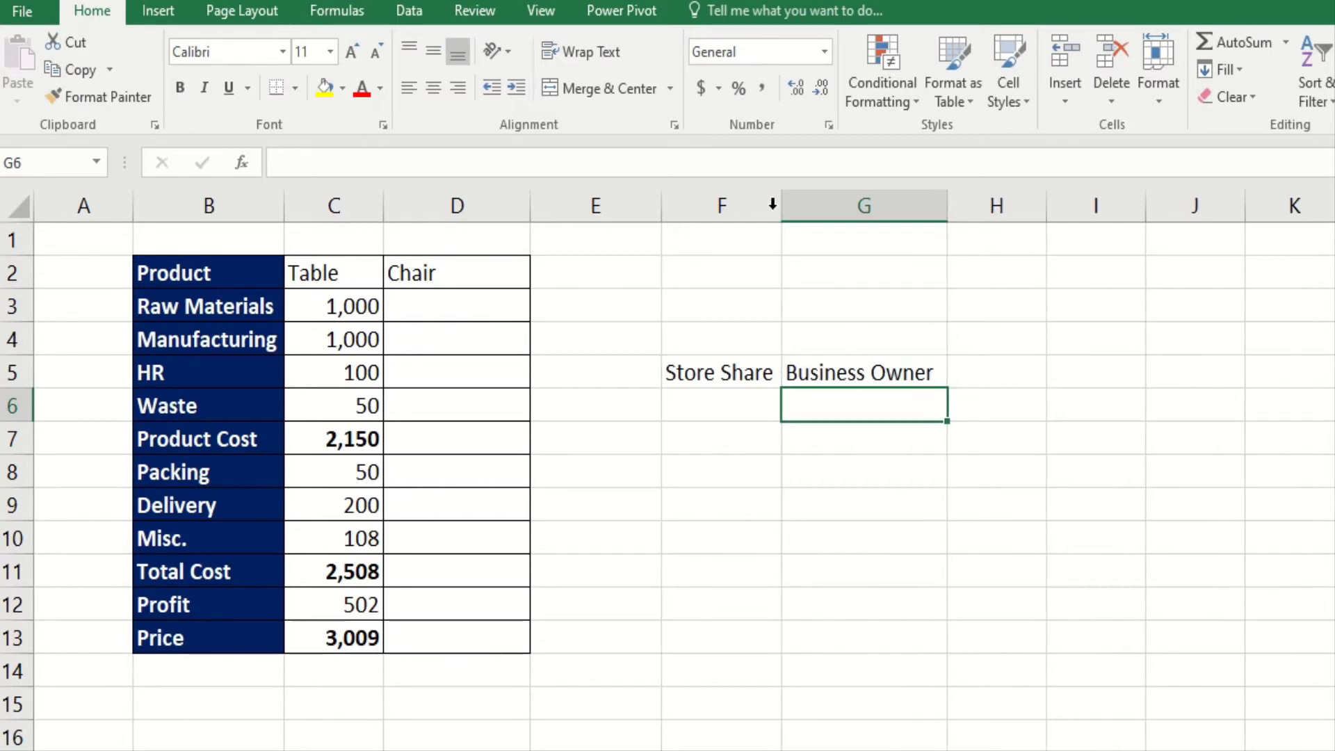
Enter 25% under Store Share in F6 and 75% under Business Owner in G6
click(714, 408)
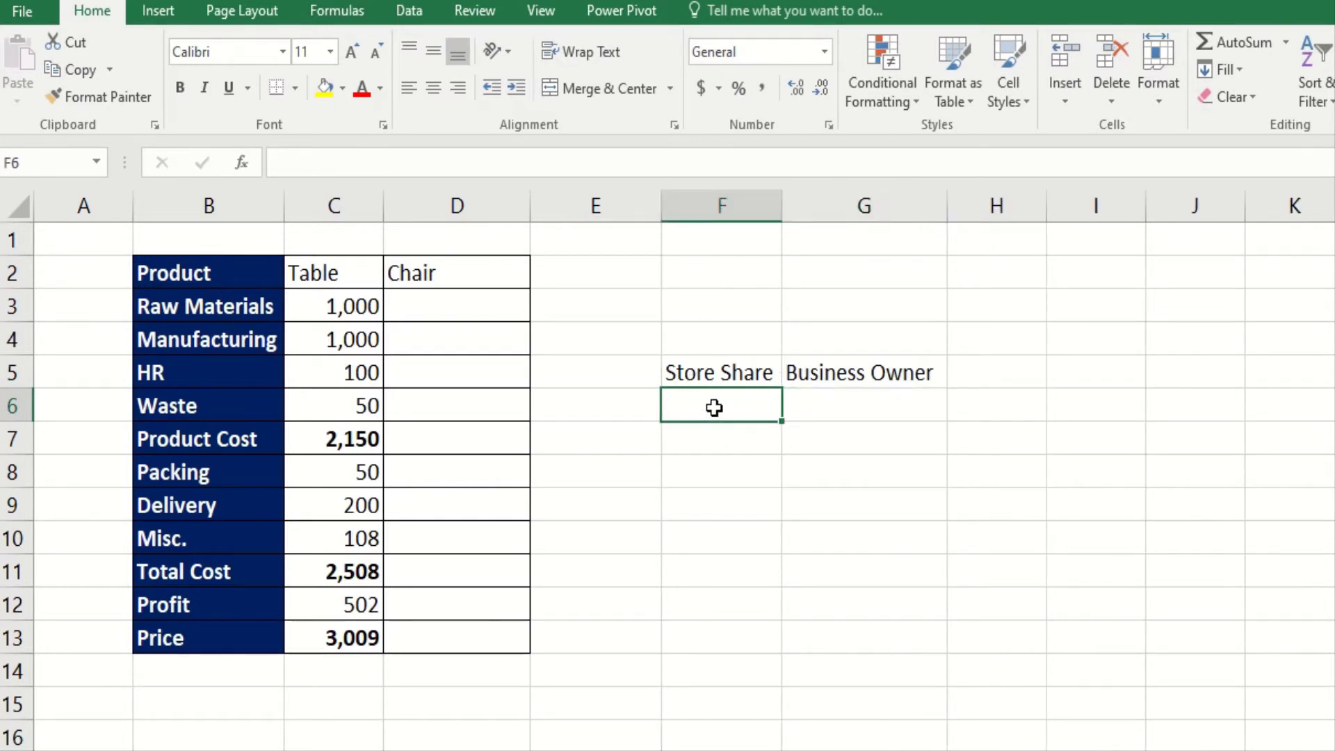
text(25)
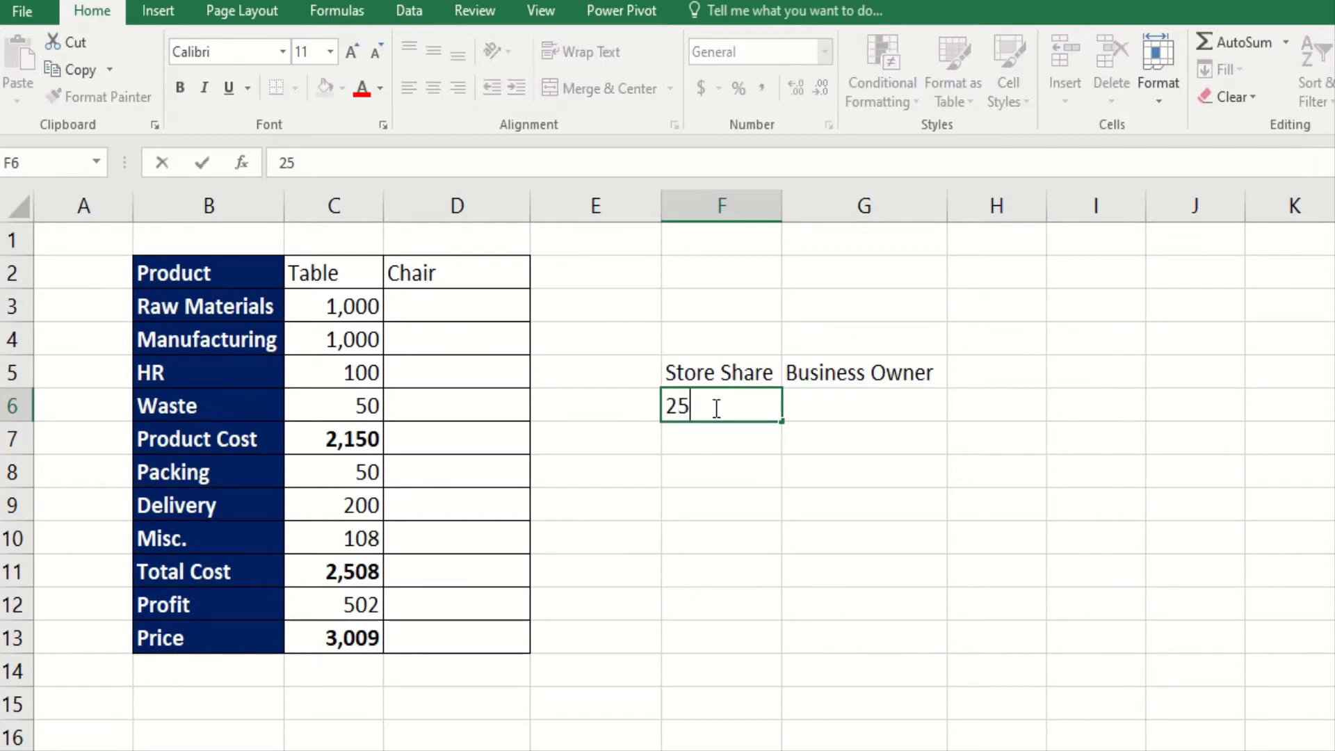
text(%)
key(Tab)
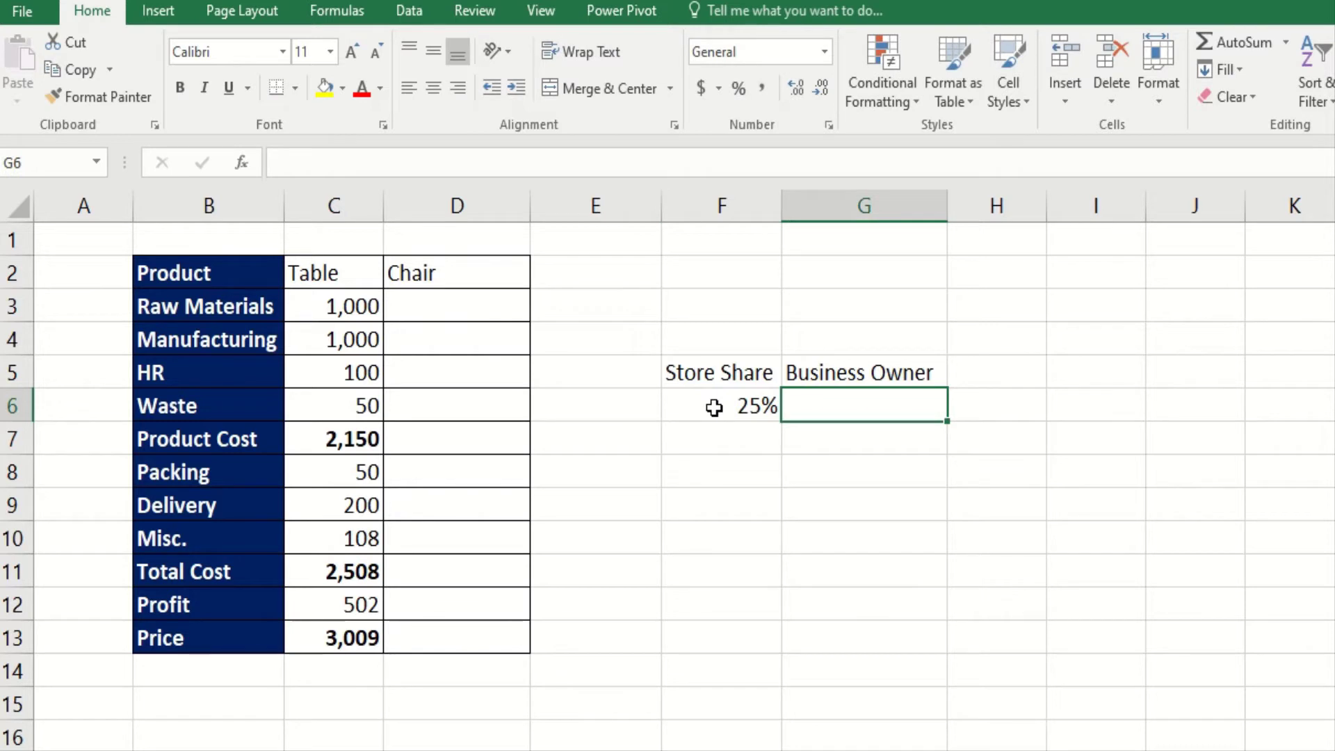
text(7)
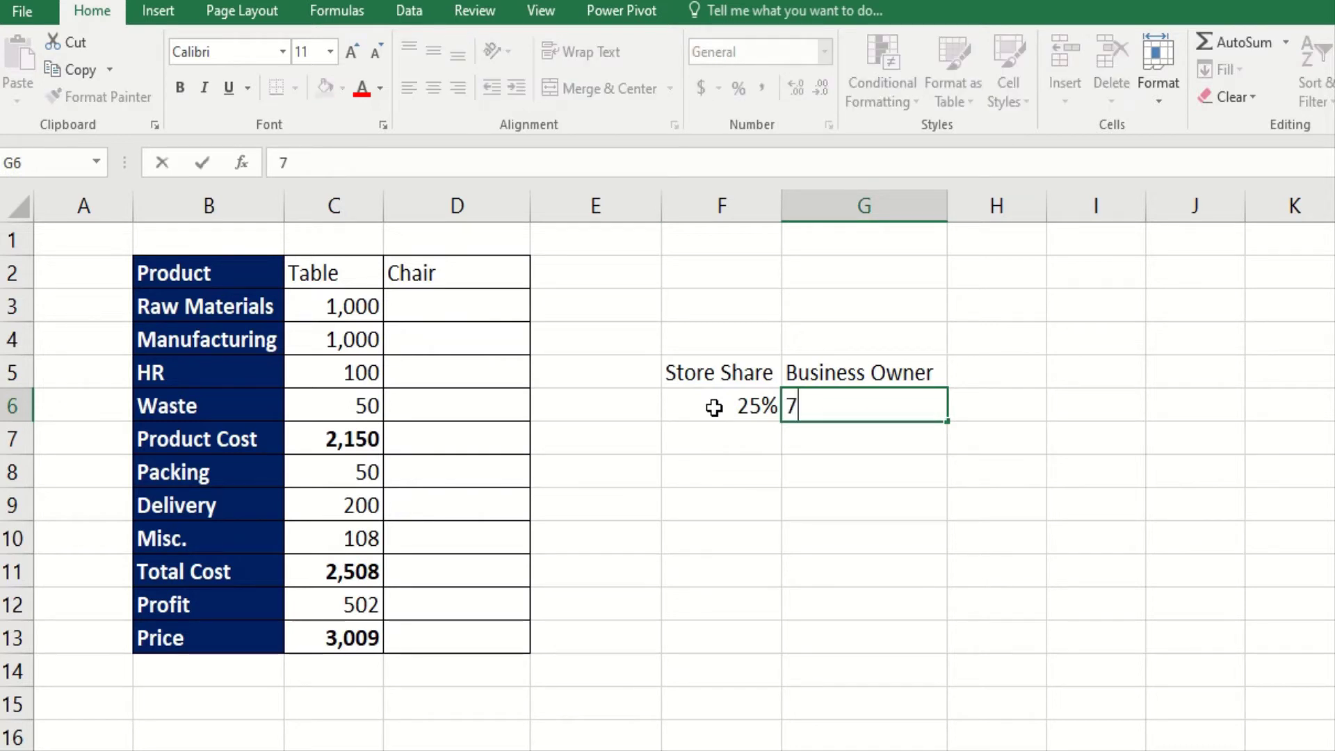
text(5%)
key(Return)
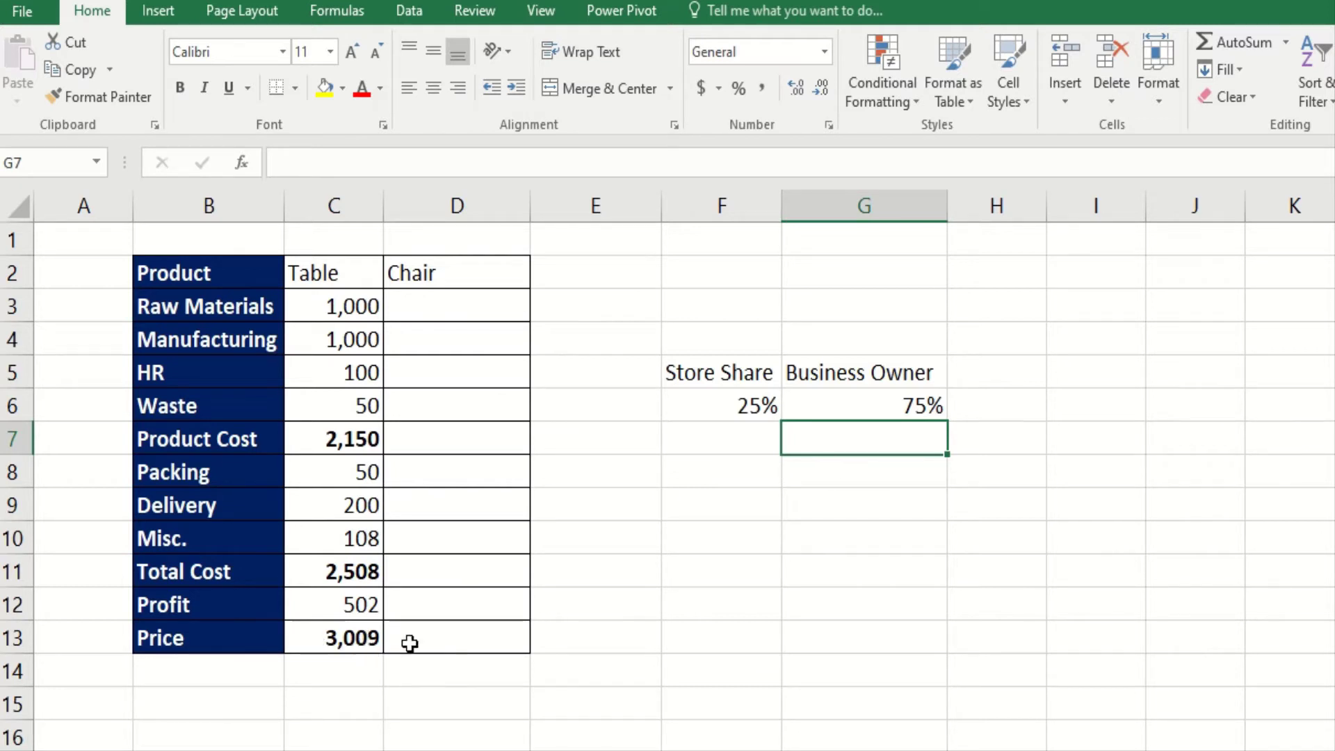
Calculate the store's share of the table price in F7 with the formula =C13*F6
click(718, 445)
text(=)
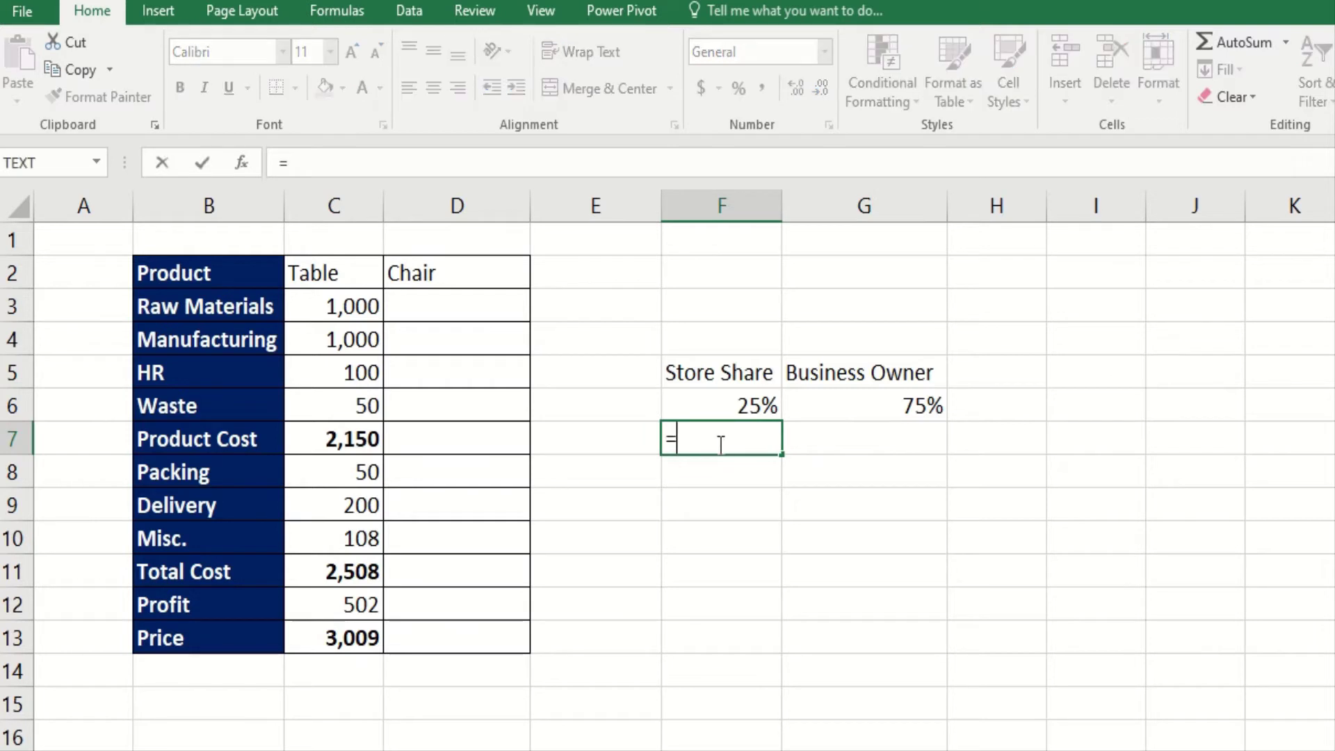
click(721, 409)
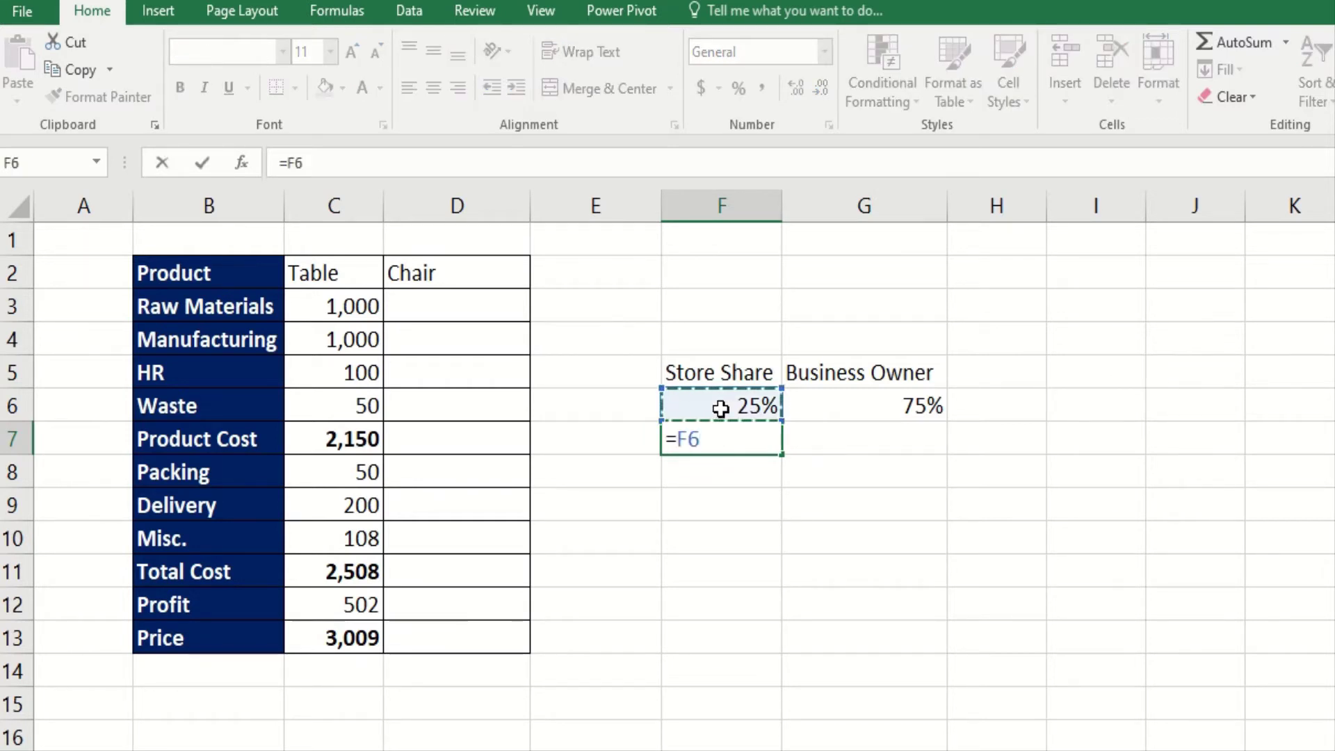
click(355, 643)
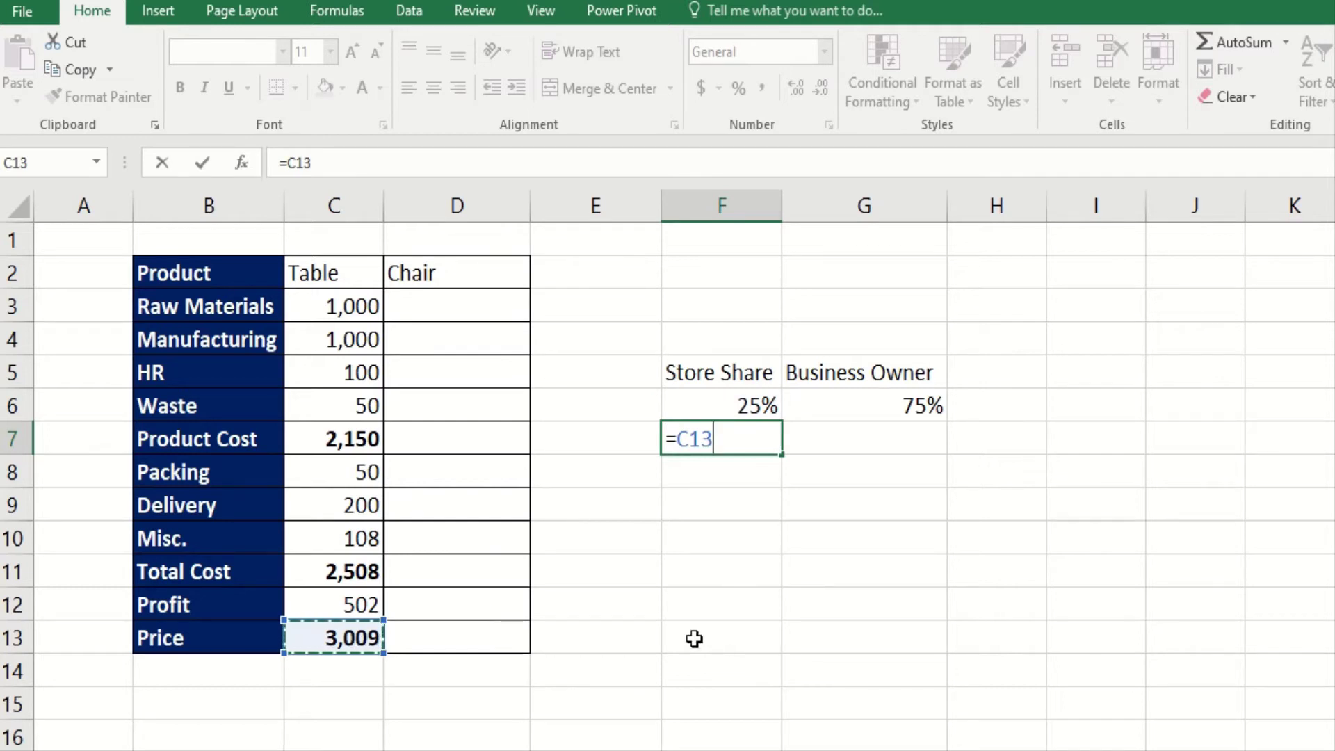
text(*)
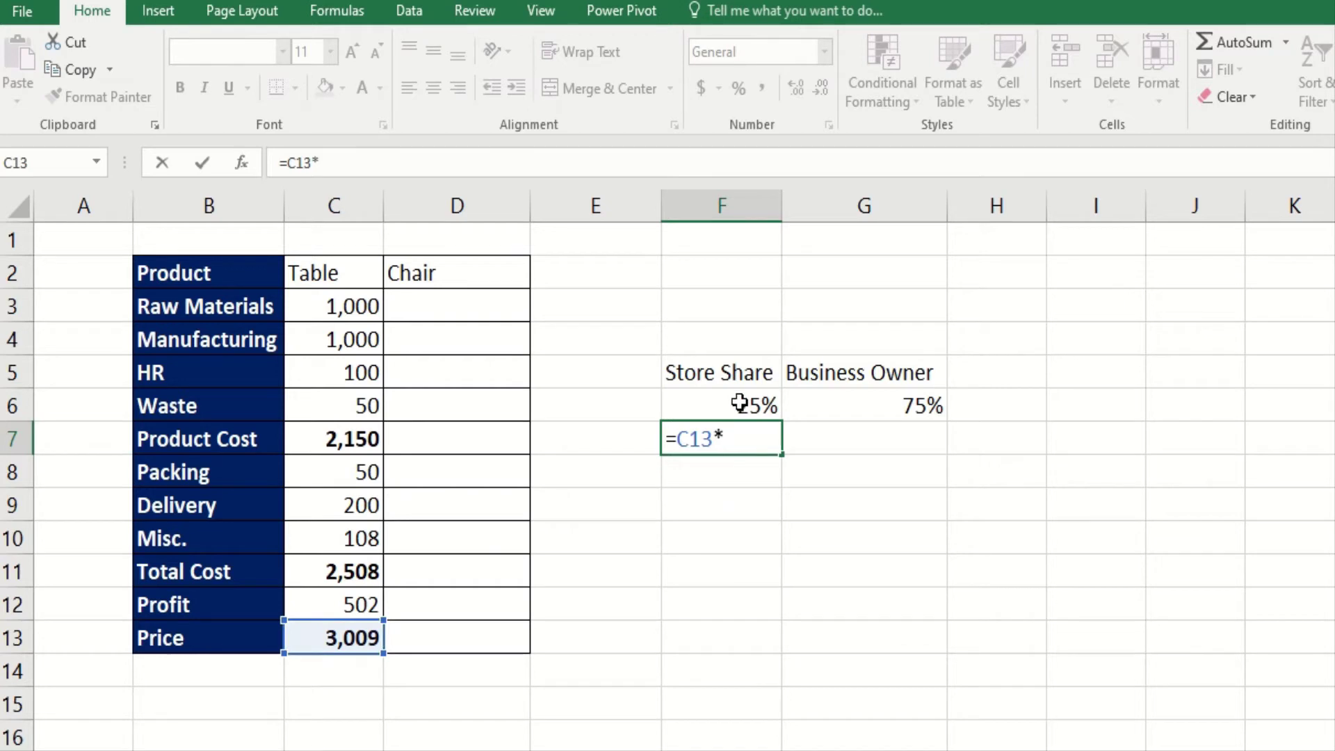
click(739, 404)
key(Return)
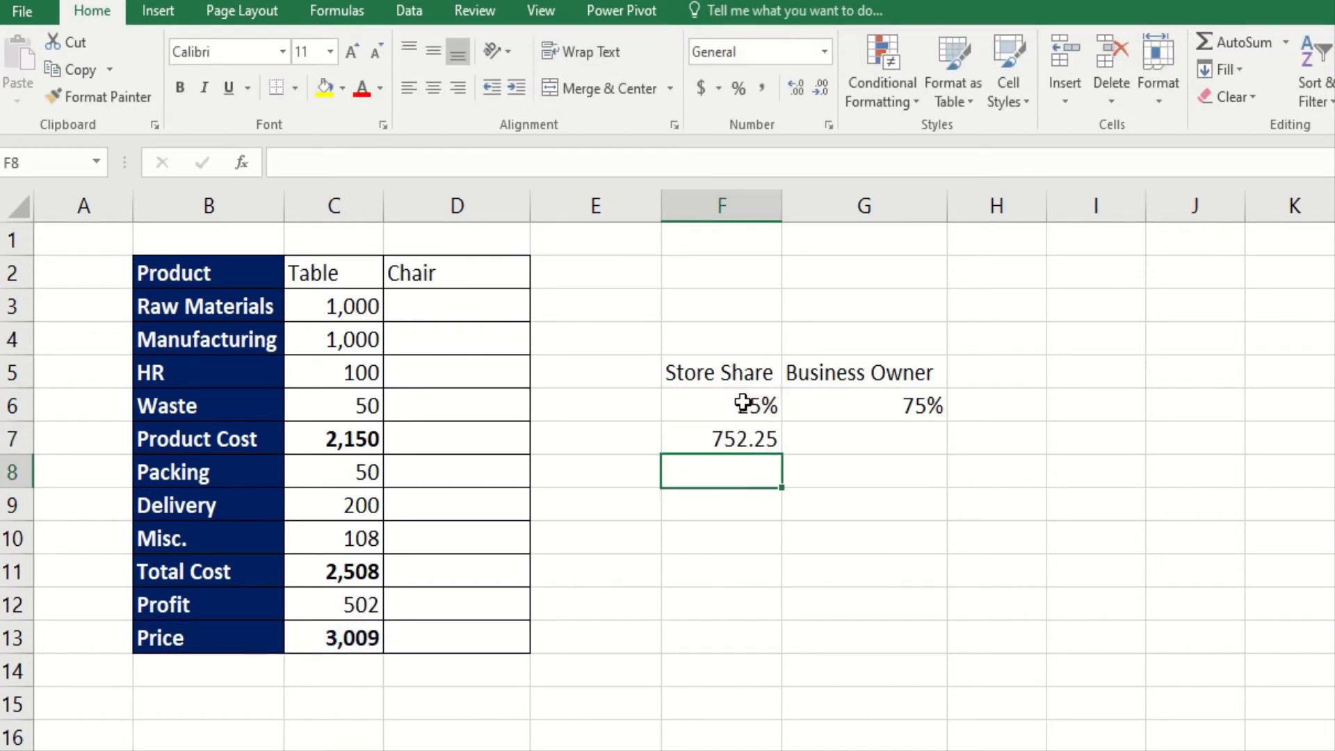
Calculate the business owner's share of the table price in G7 with the formula =G6*C13
click(862, 439)
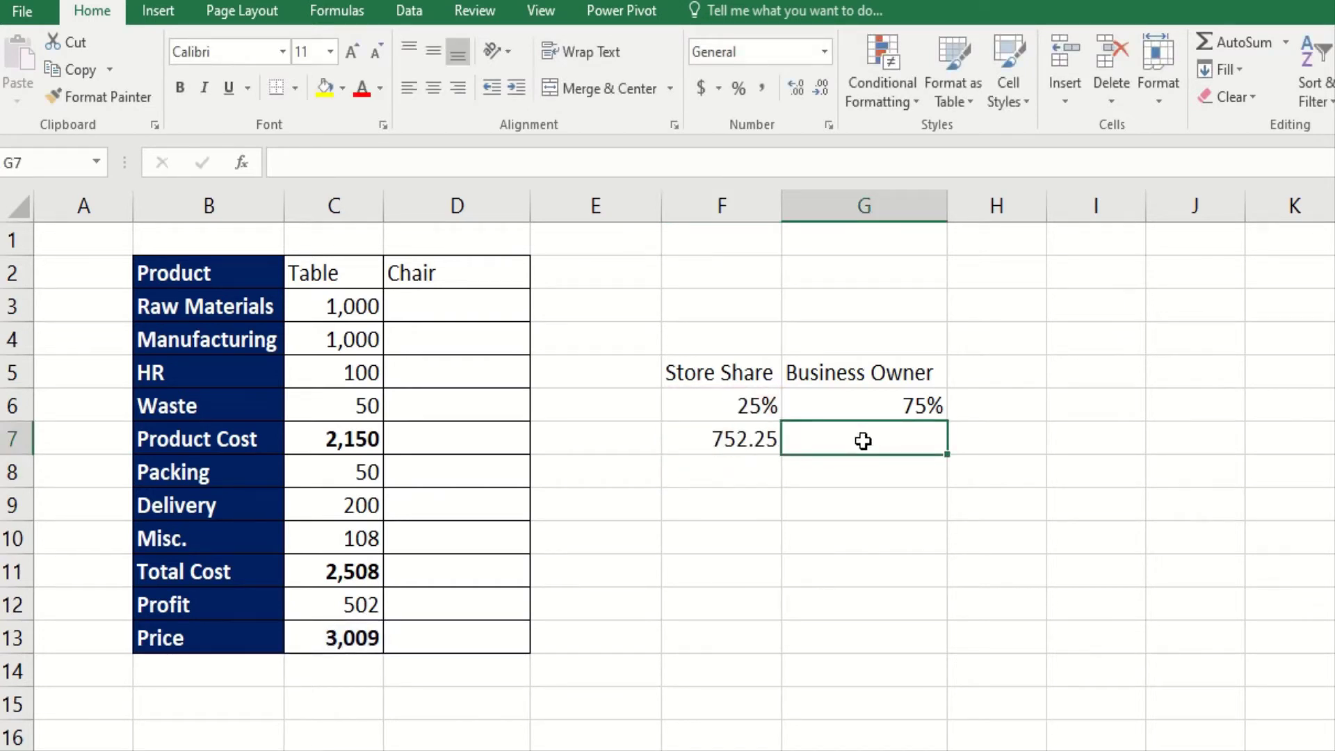
text(=)
click(891, 405)
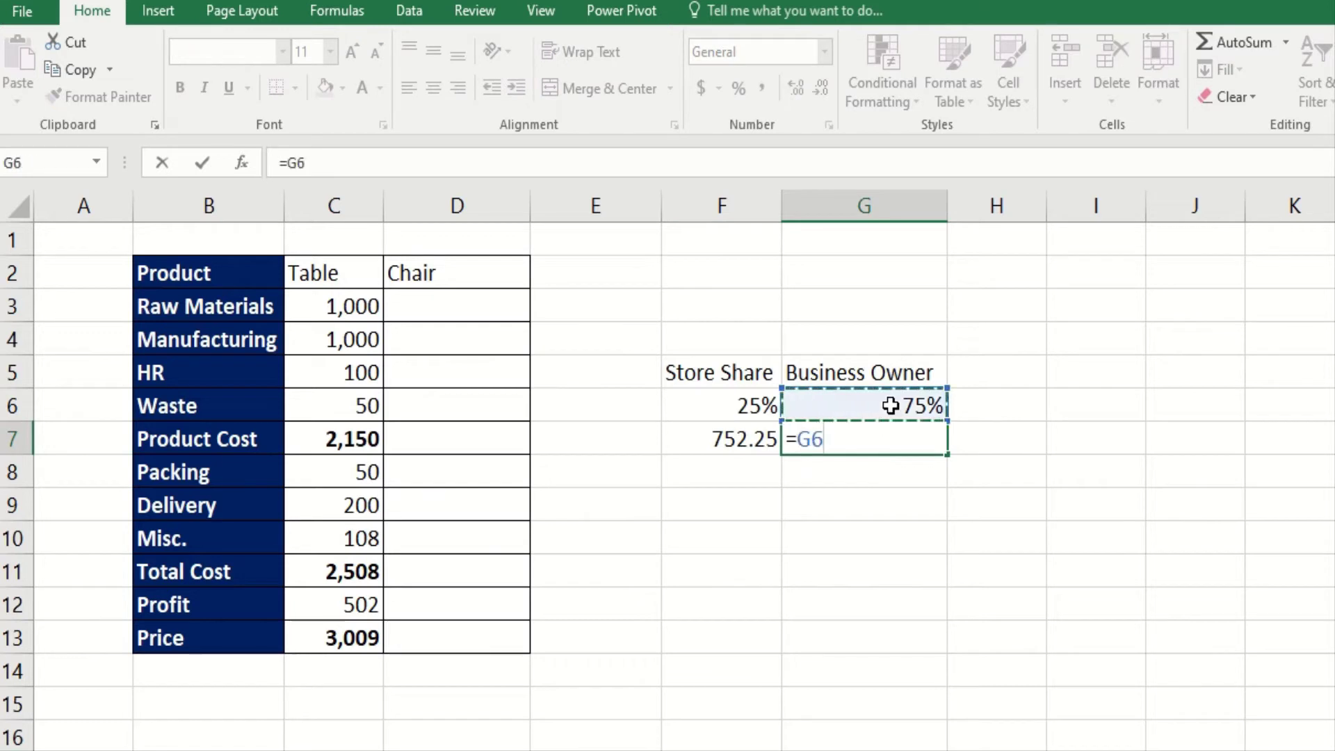
text(*)
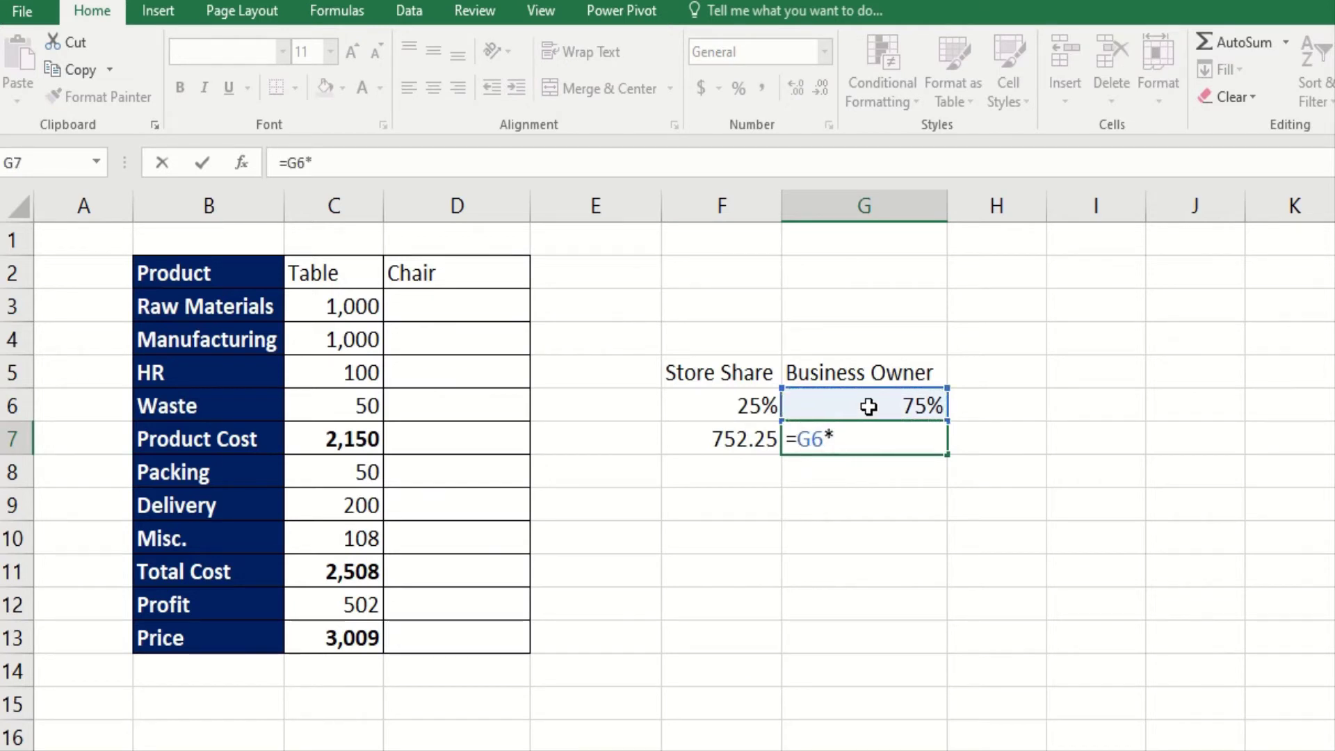
click(350, 644)
key(Return)
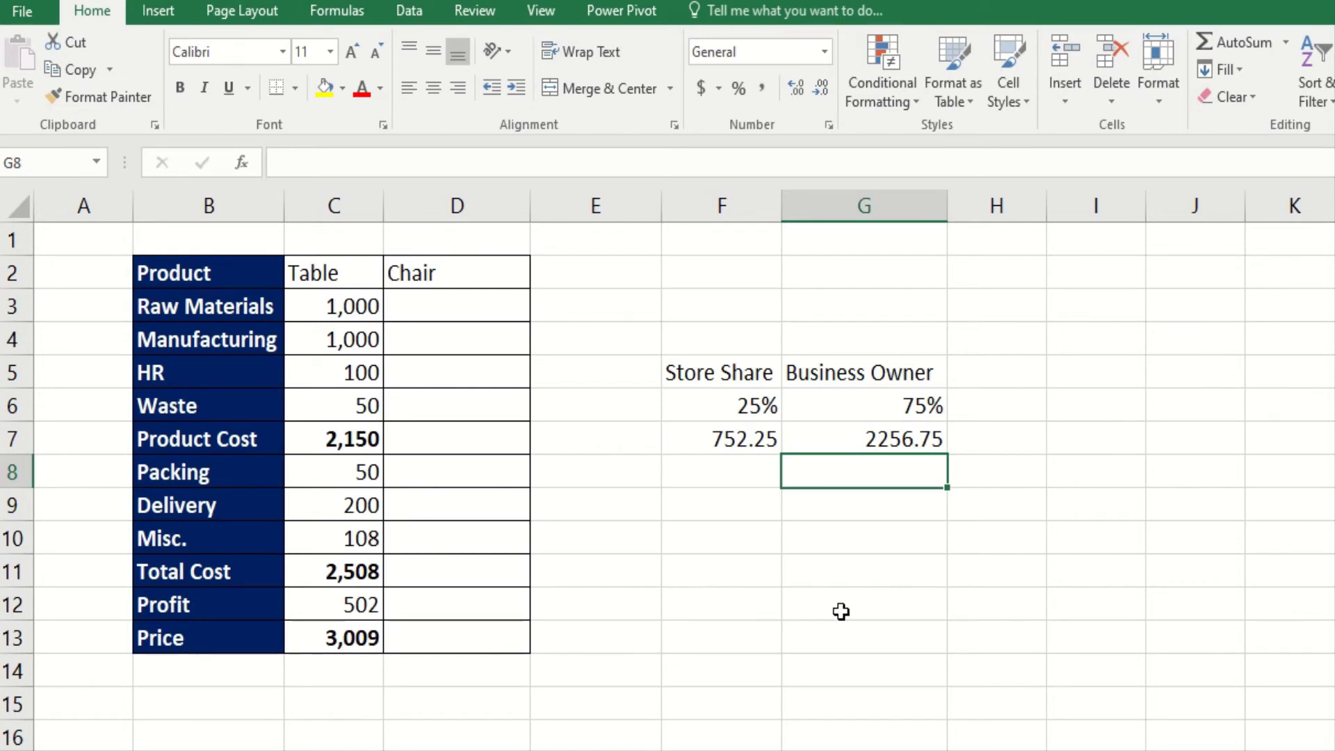
Enter the label Price in cell I9
click(1071, 509)
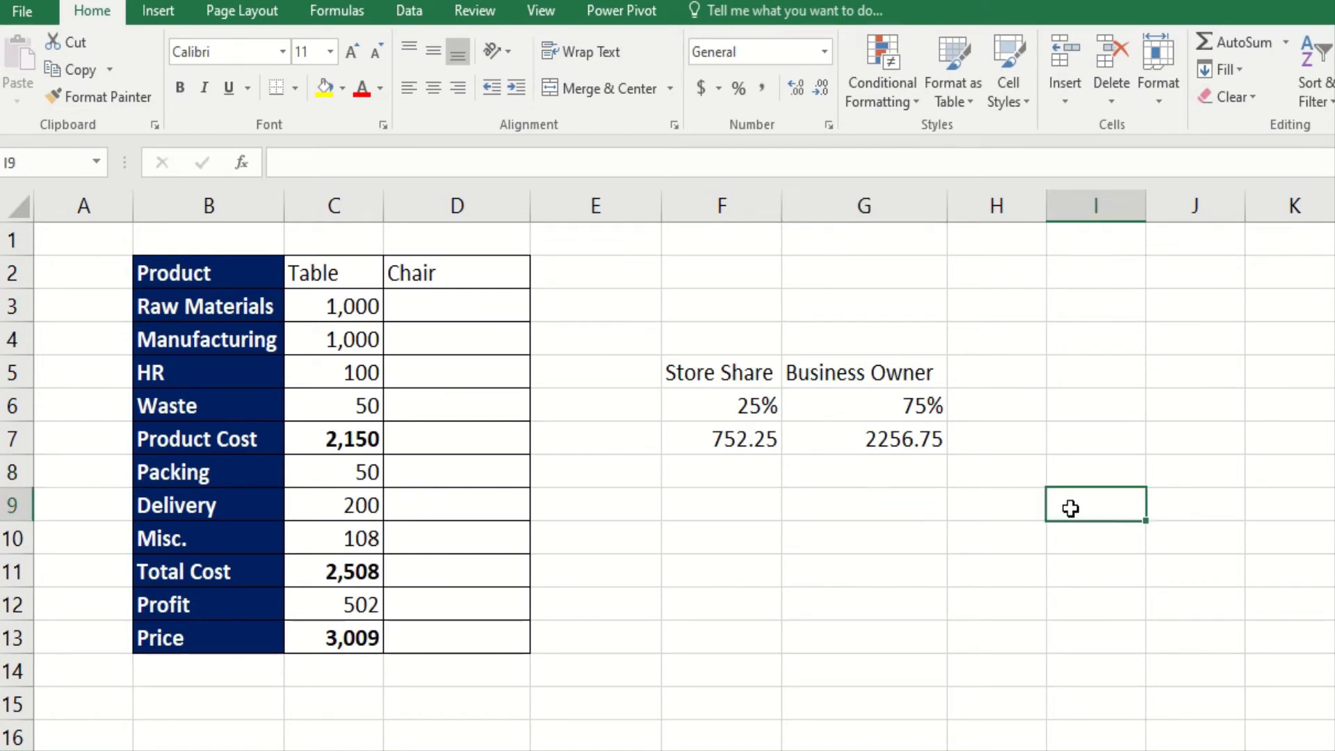
text(Pri)
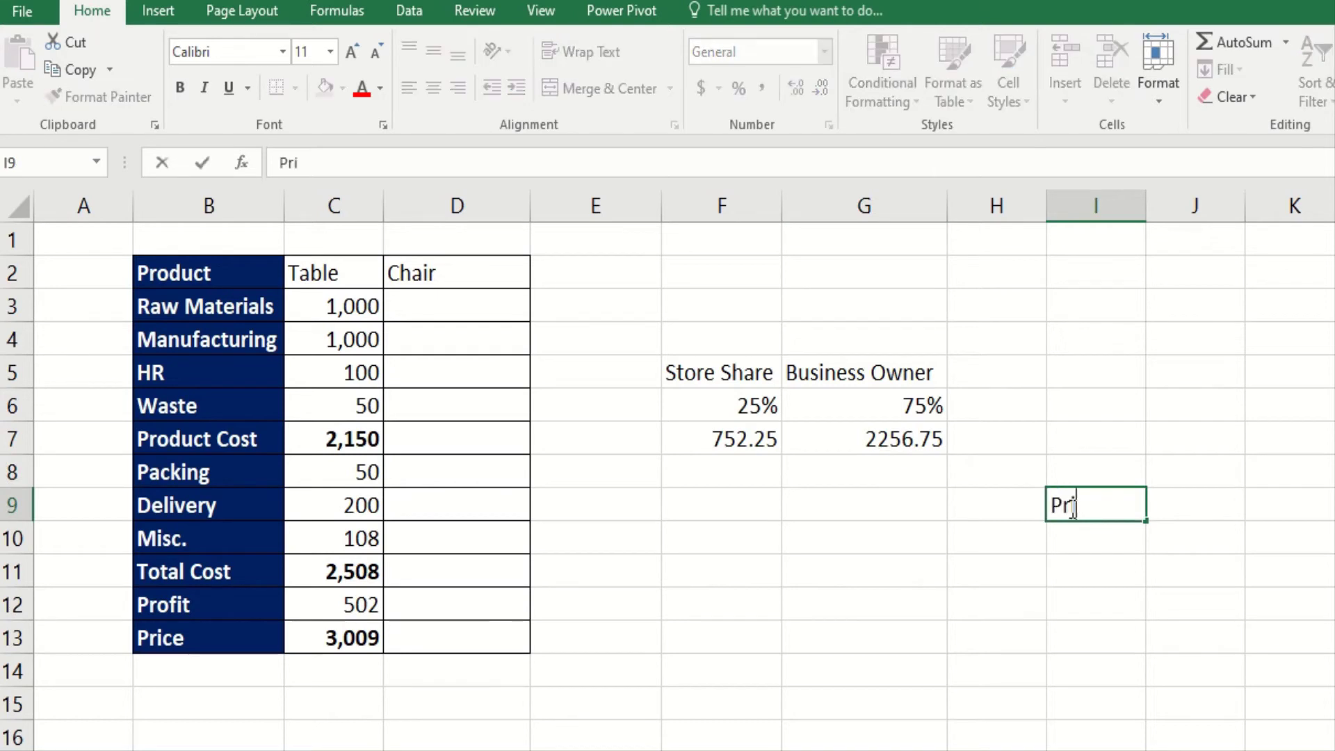
text(ce)
key(Return)
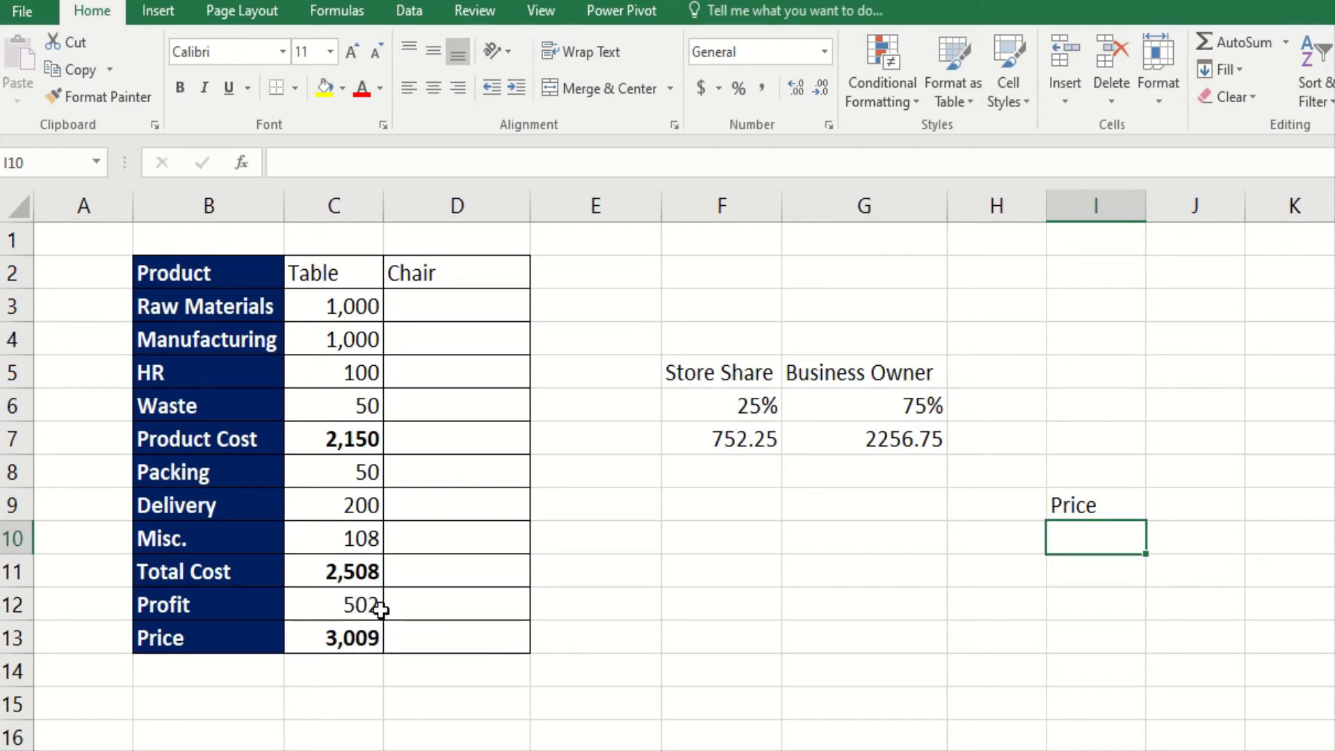
Replace the label in cell I9 with New Price
click(356, 641)
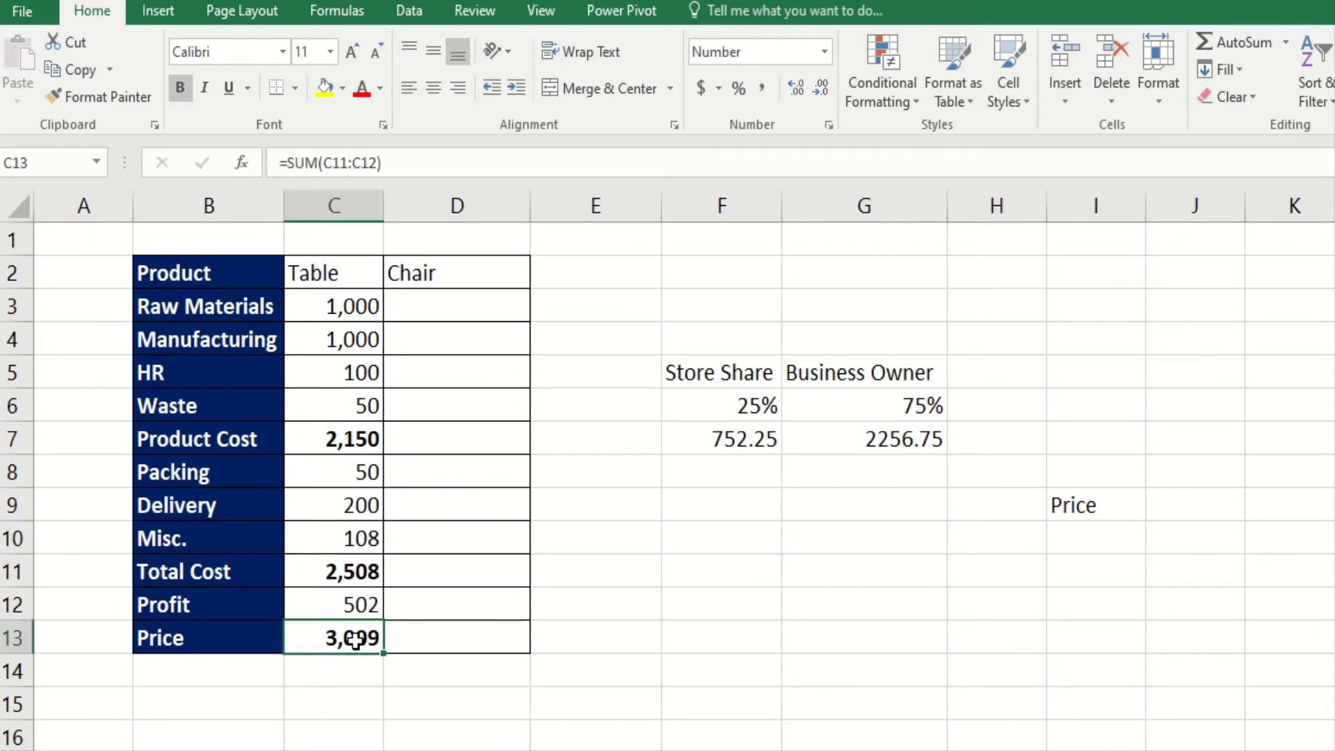
click(1086, 505)
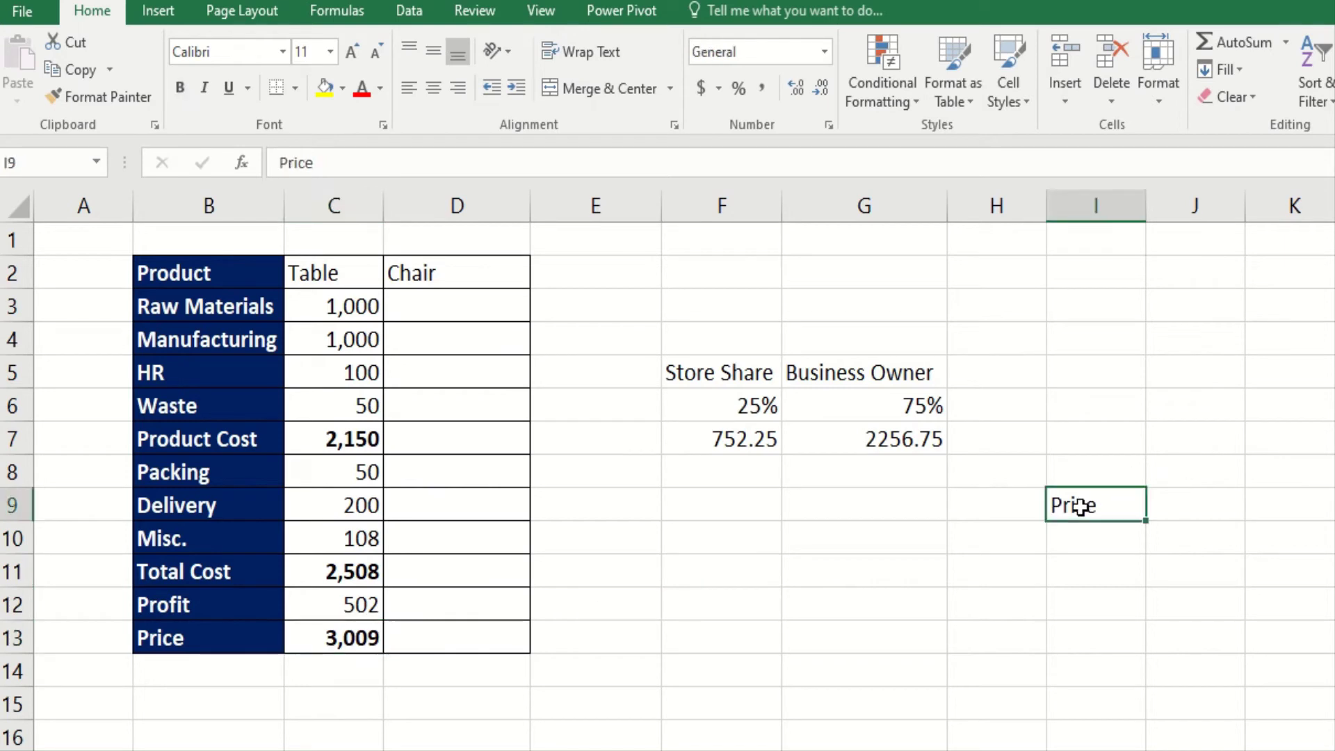
text(New )
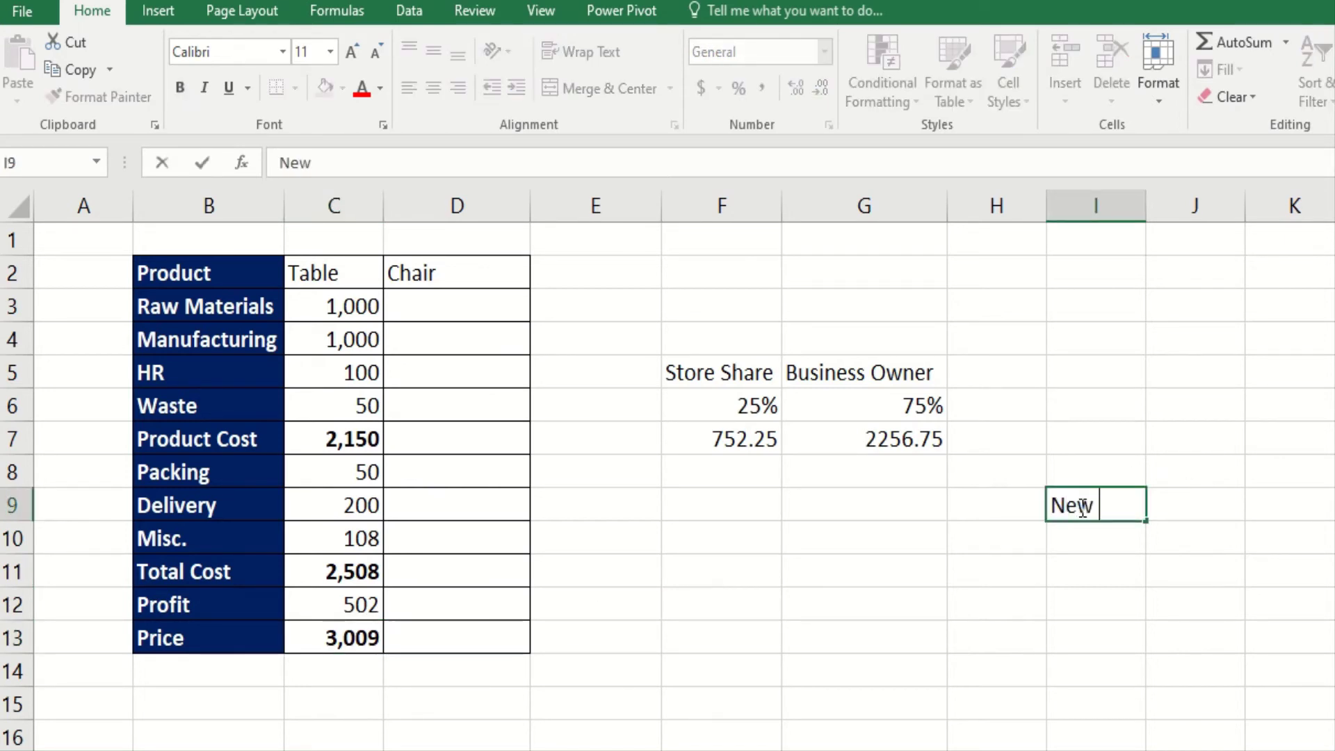
text(Price)
key(Return)
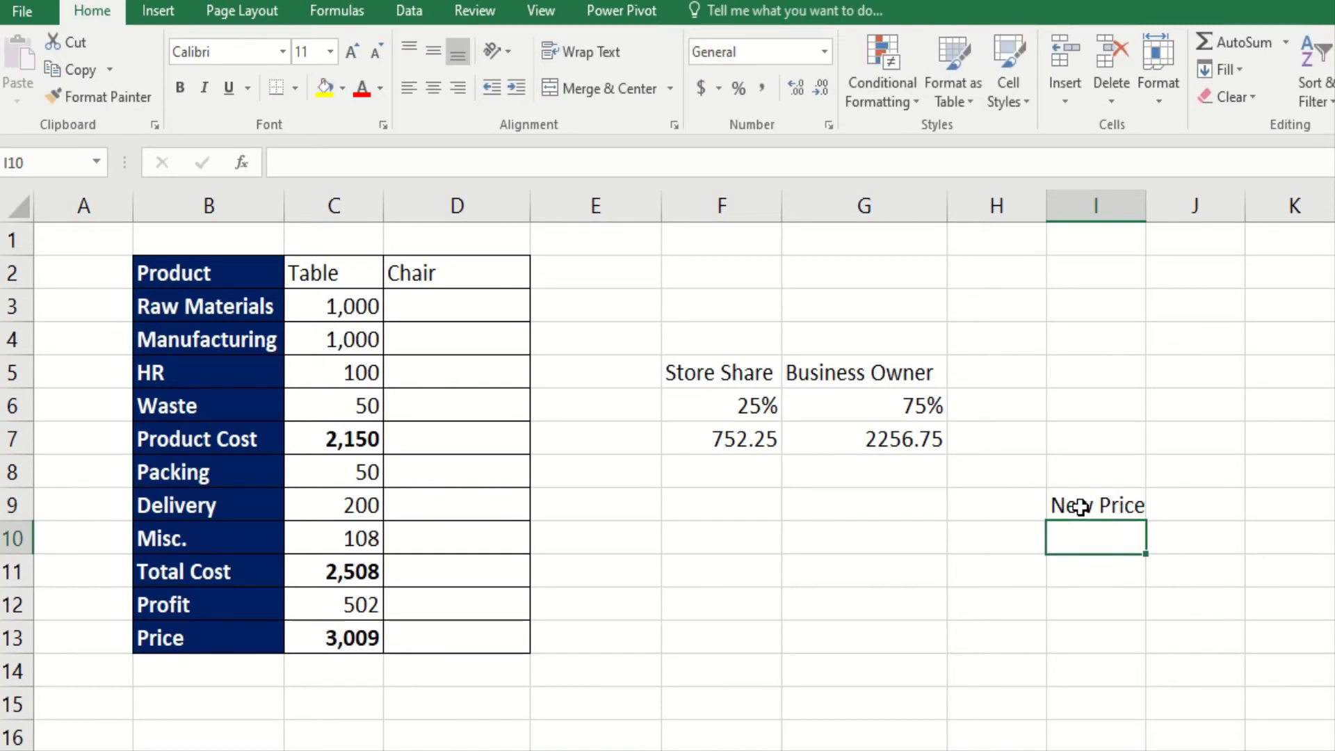
Calculate the new price in I10 by dividing the table price by the business owner's percentage, using =C13/G6
text(=)
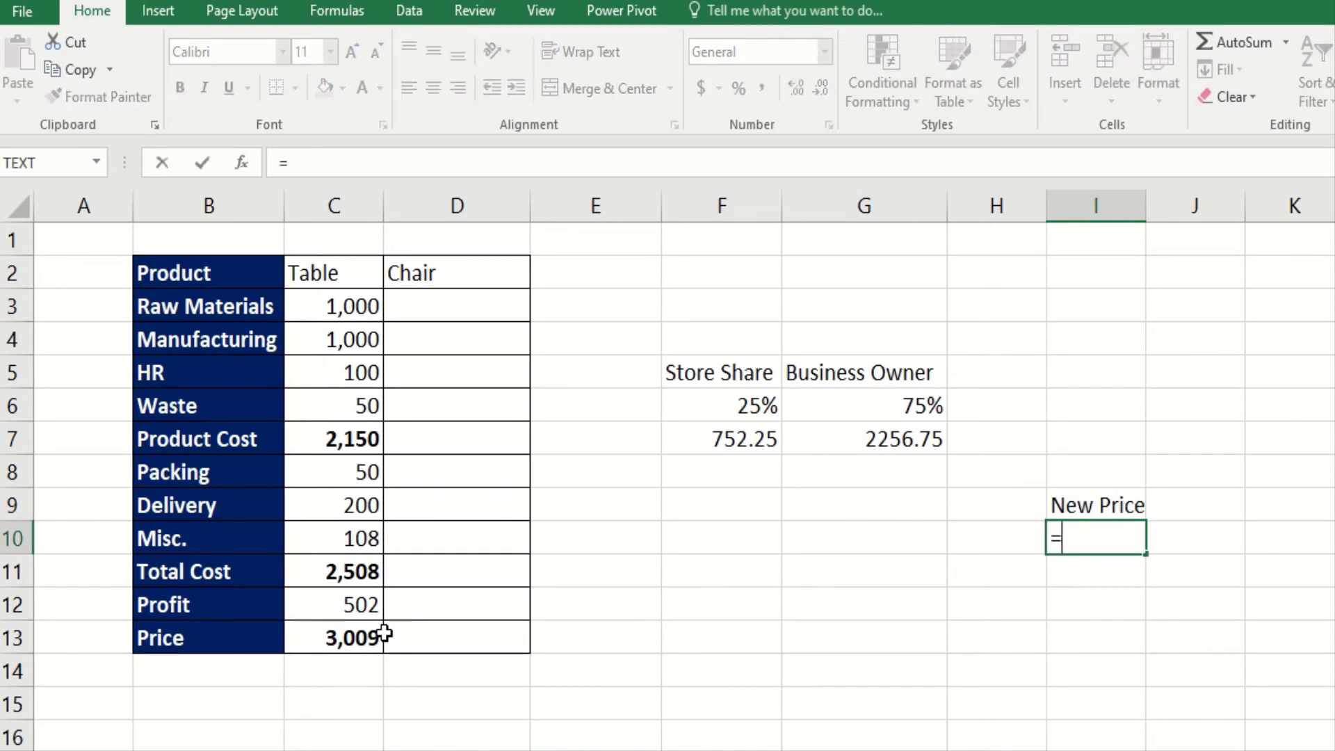
click(348, 638)
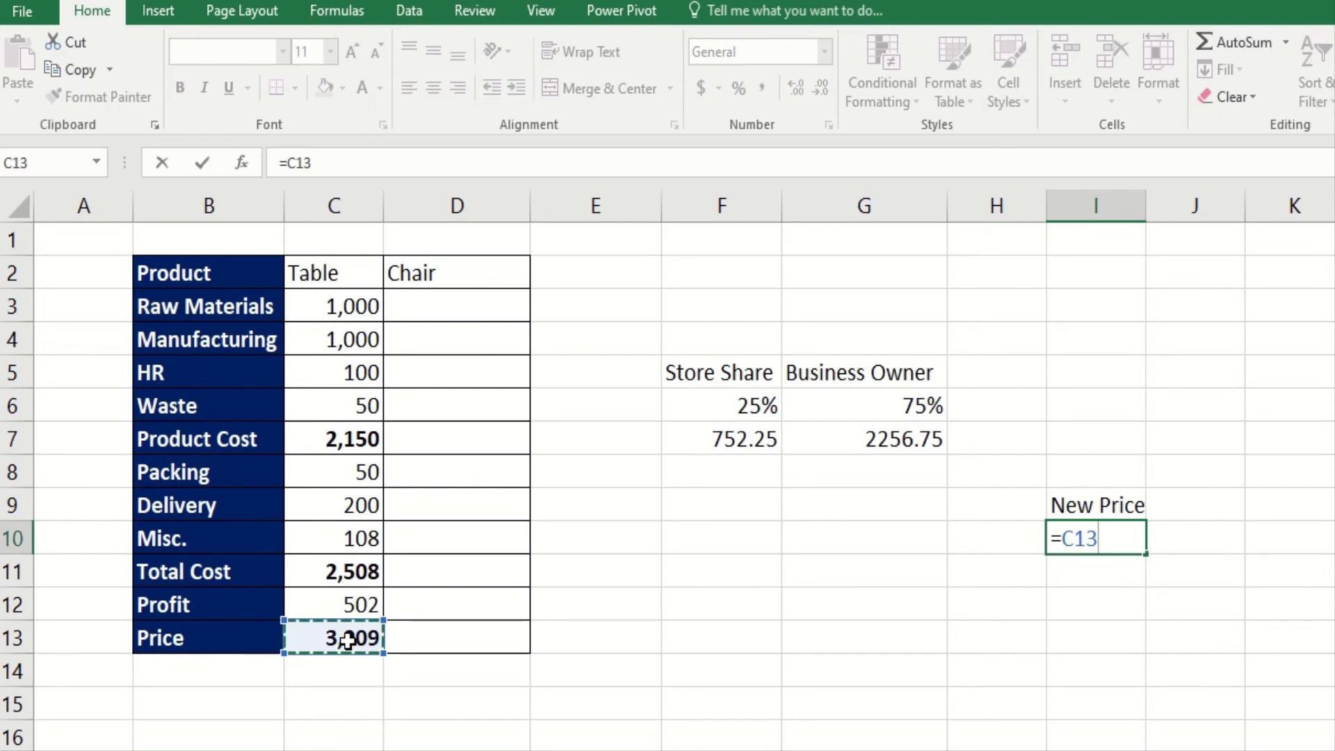
text(/)
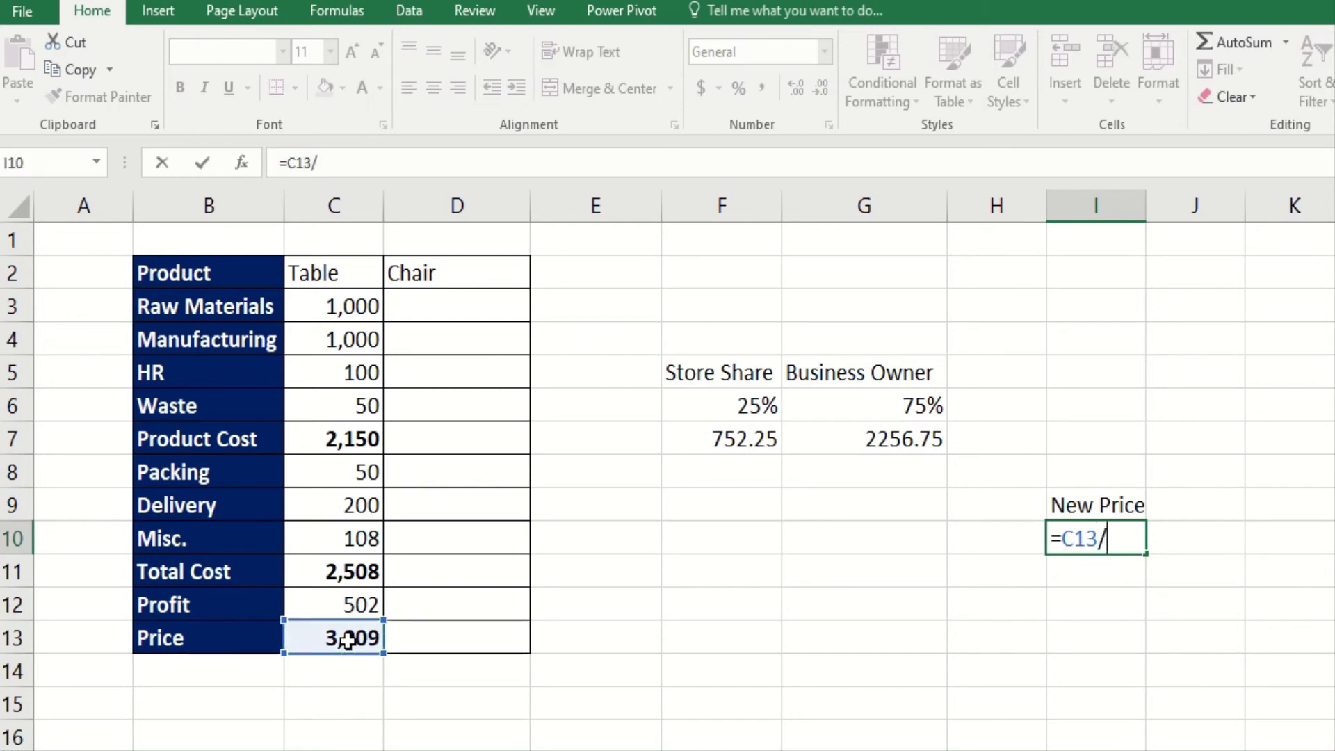
click(914, 406)
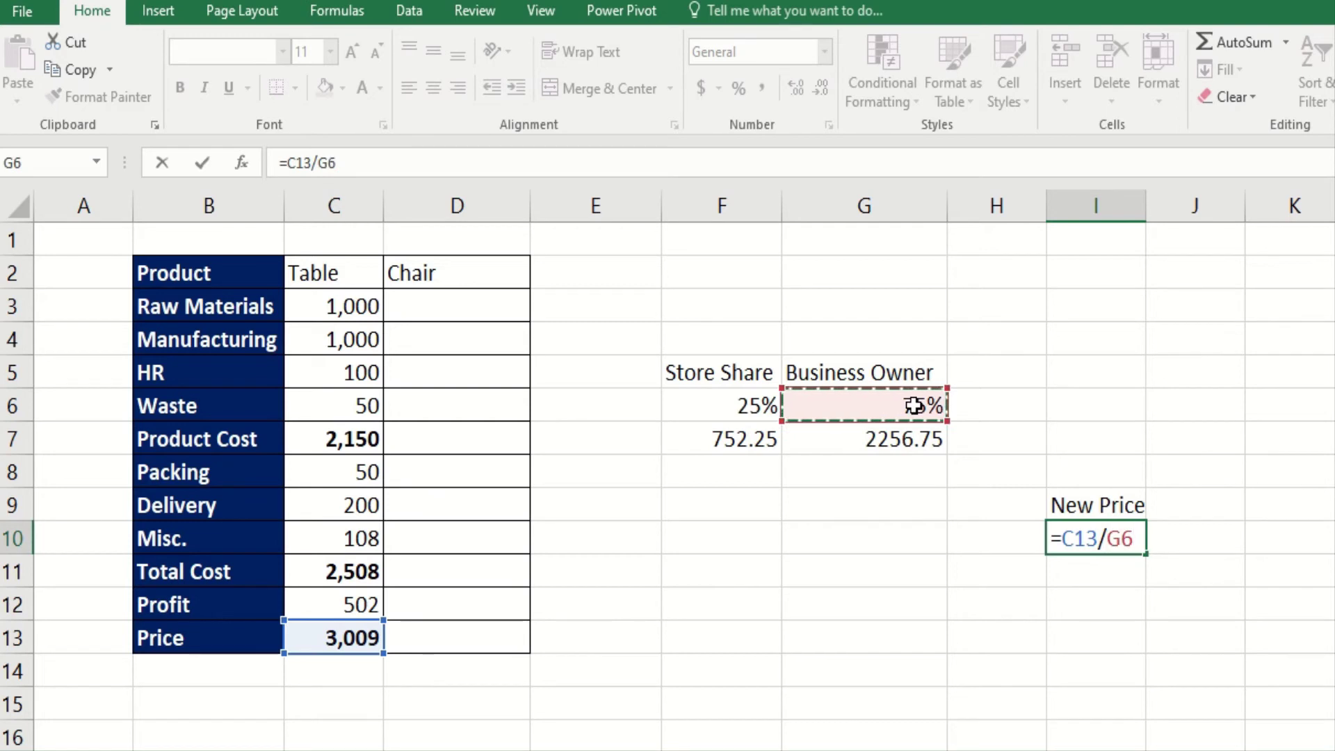
key(Return)
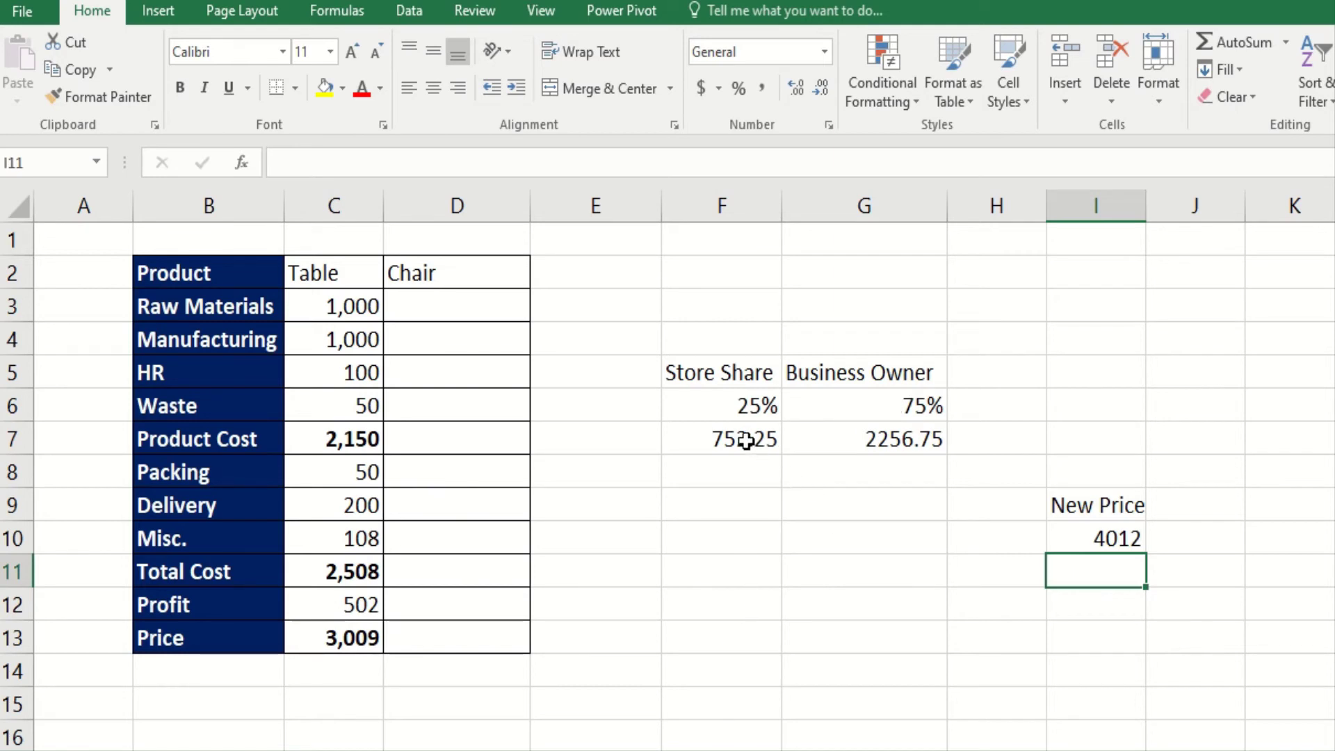
Change the store share formula in F7 to reference the new price instead of the table price, giving =I10*F6
click(747, 441)
double_click(747, 441)
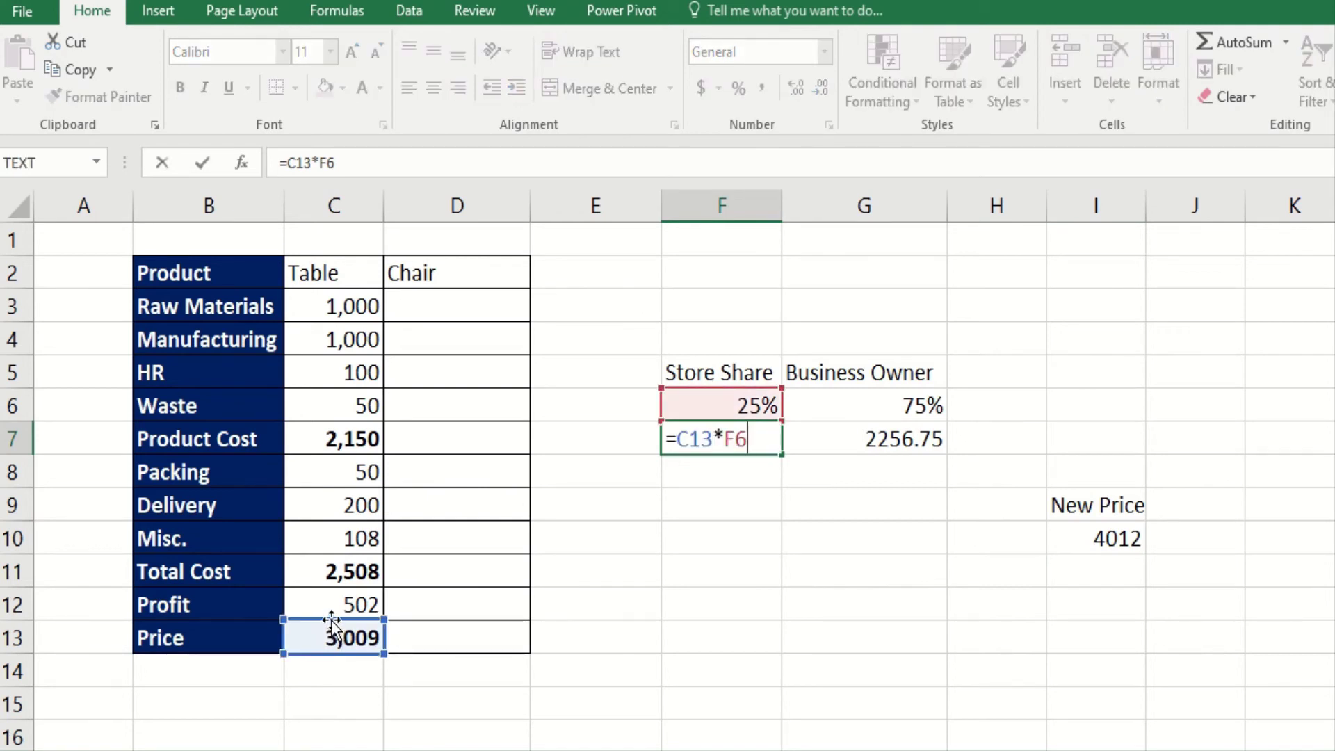
drag(331, 622, 1097, 537)
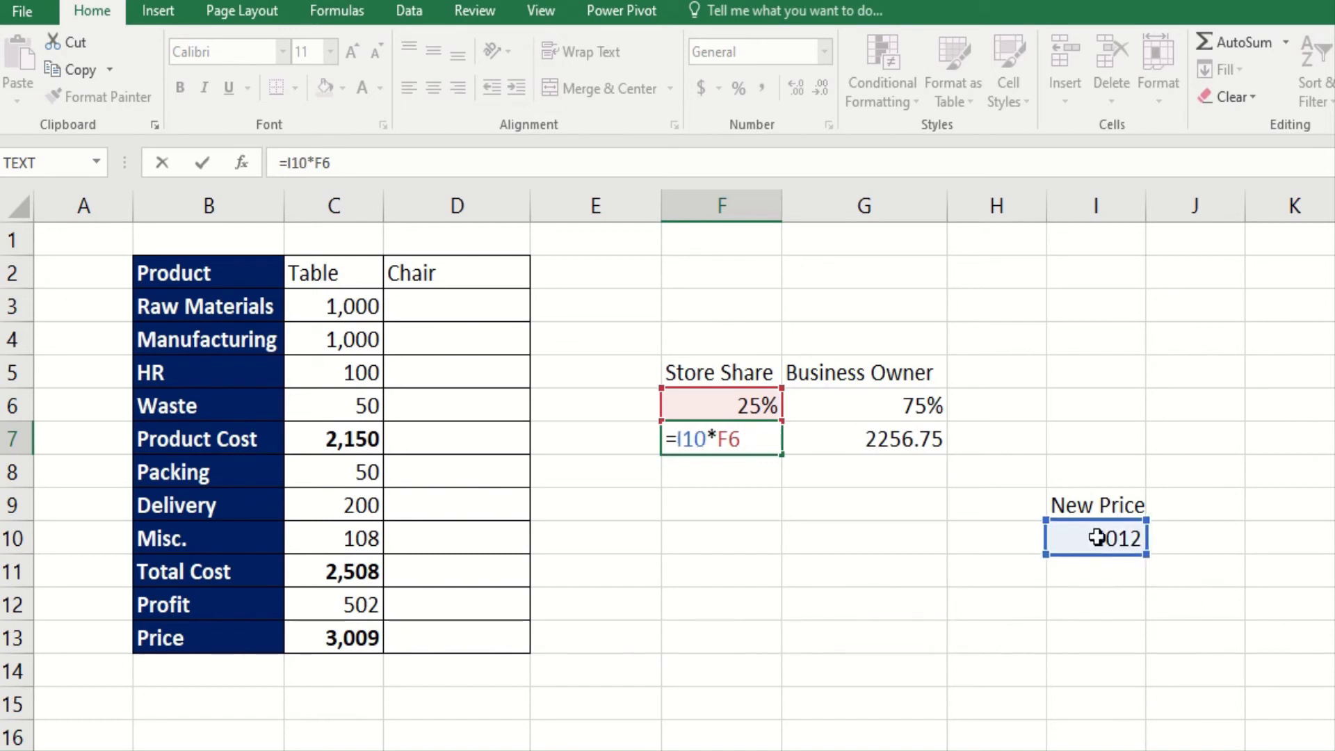
key(Return)
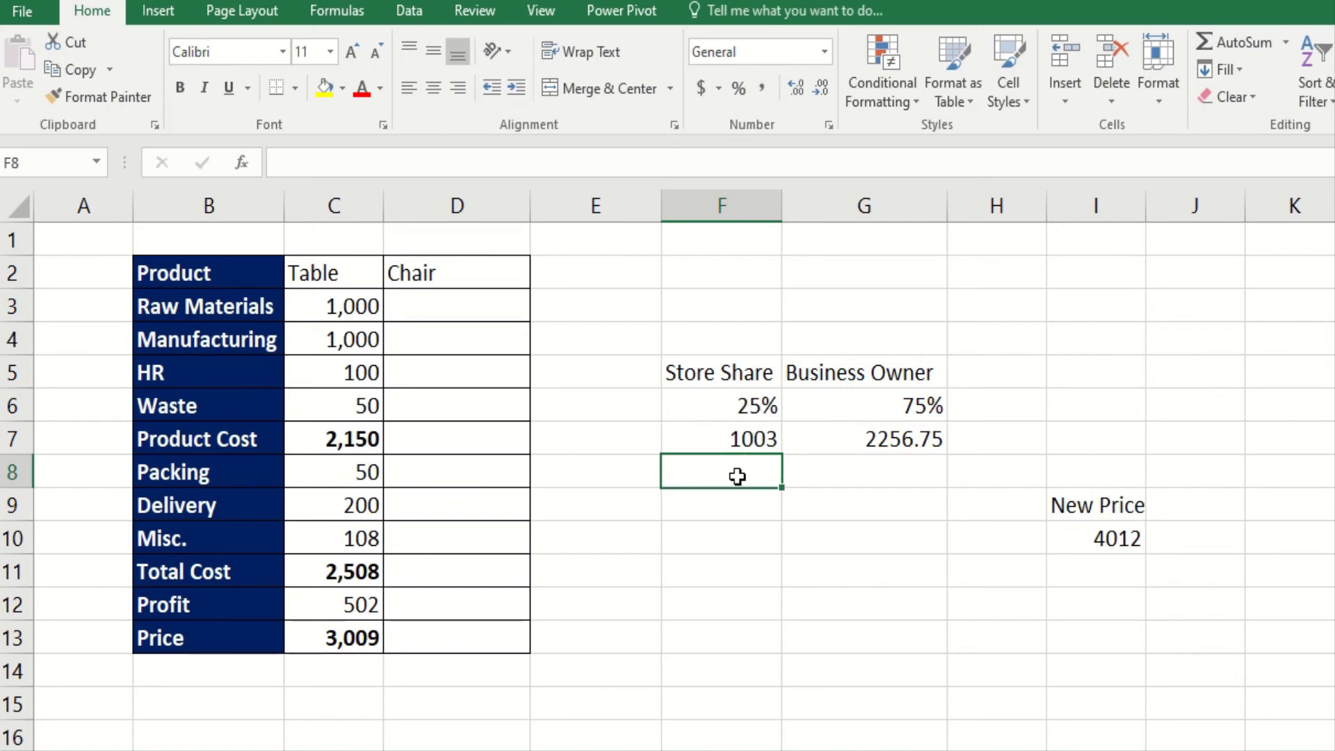
Change the business owner formula in G7 to use the new price cell, giving =G6*I10
click(867, 438)
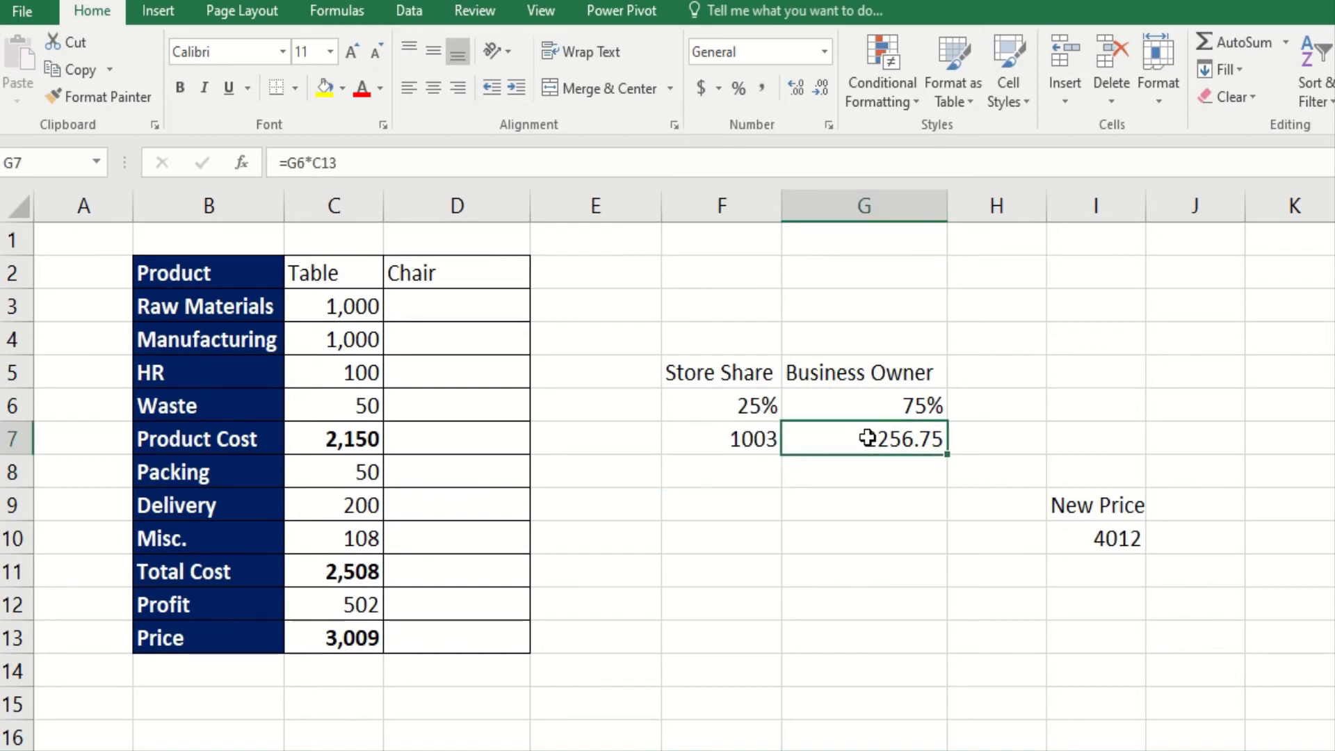
double_click(867, 438)
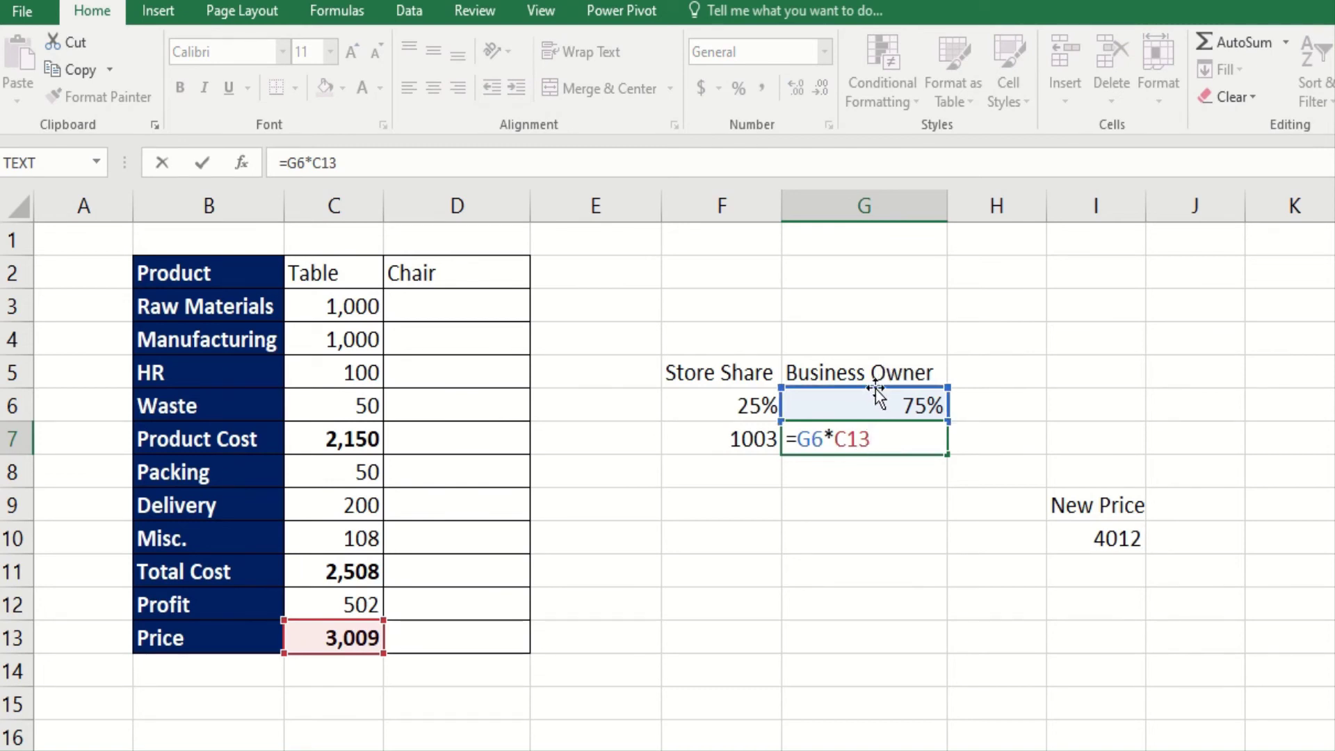
drag(324, 621, 1133, 531)
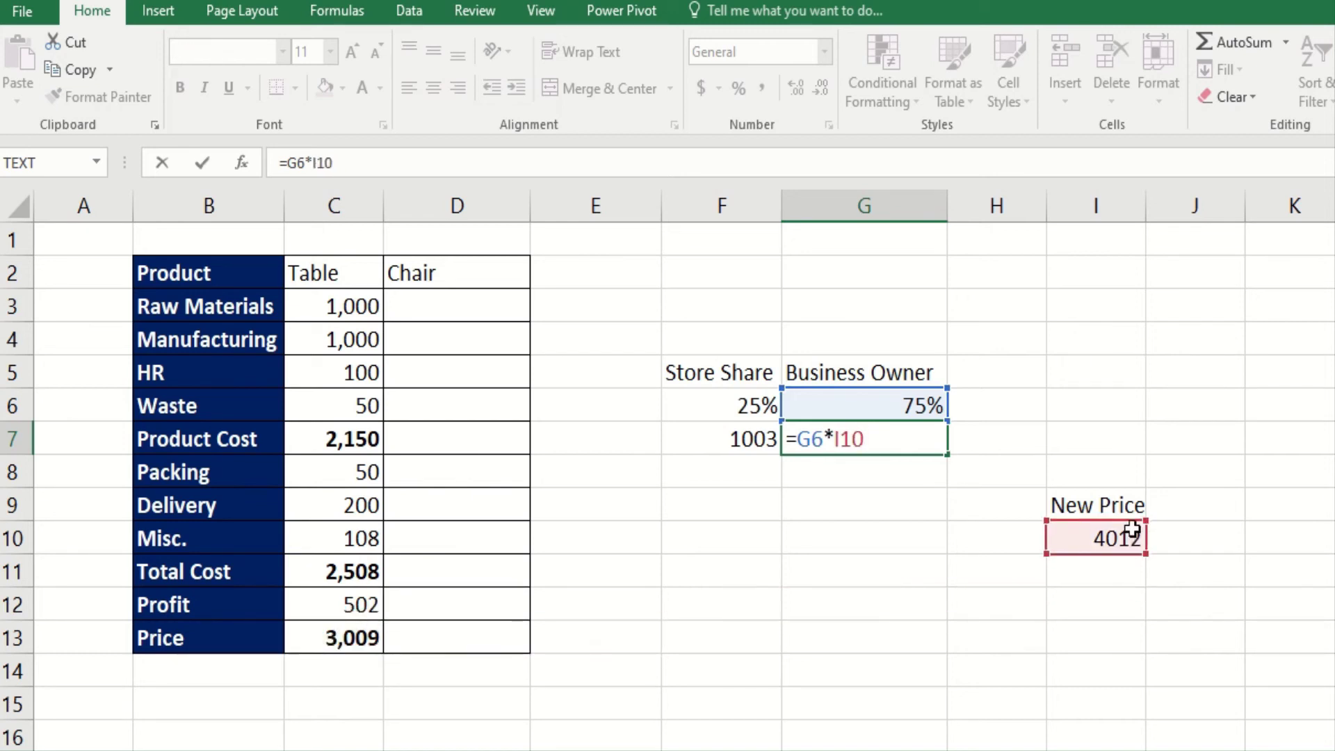
key(Return)
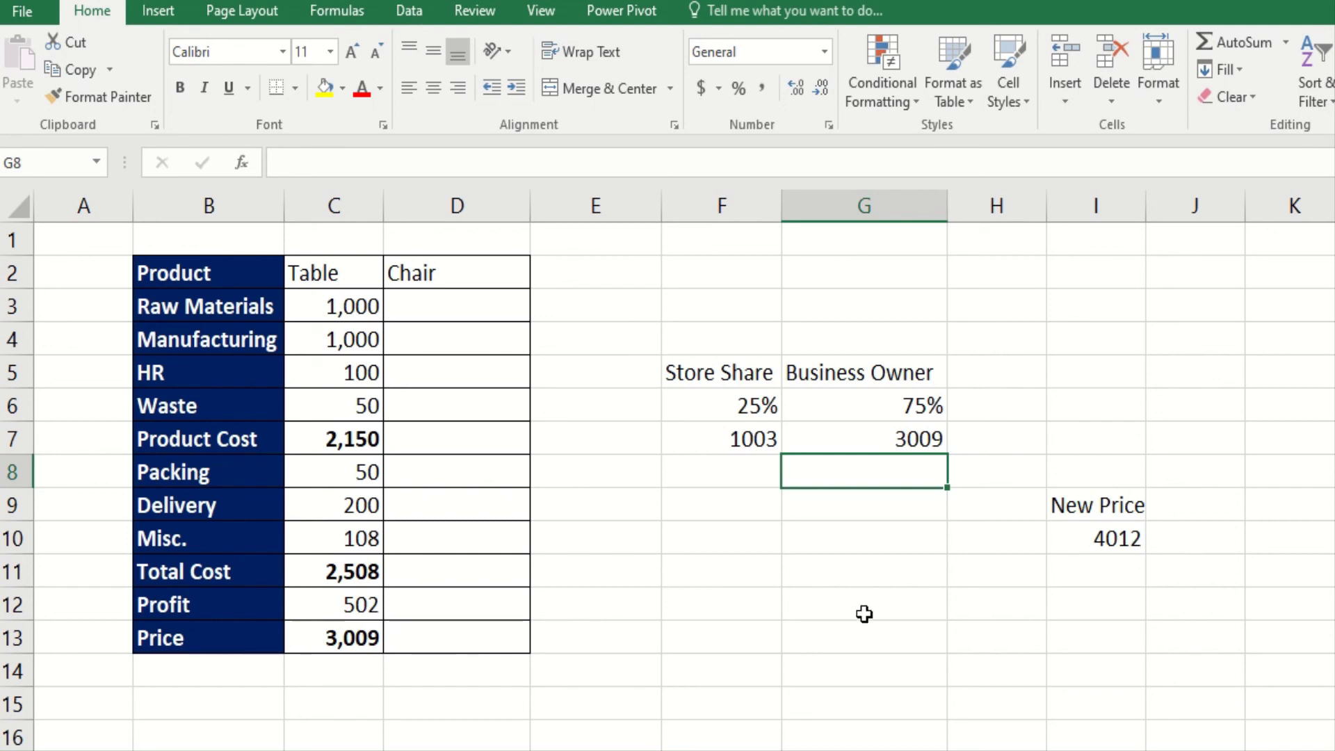
Review the formulas behind the new price in I10, the profit in C12 and the total cost in C11
click(1079, 544)
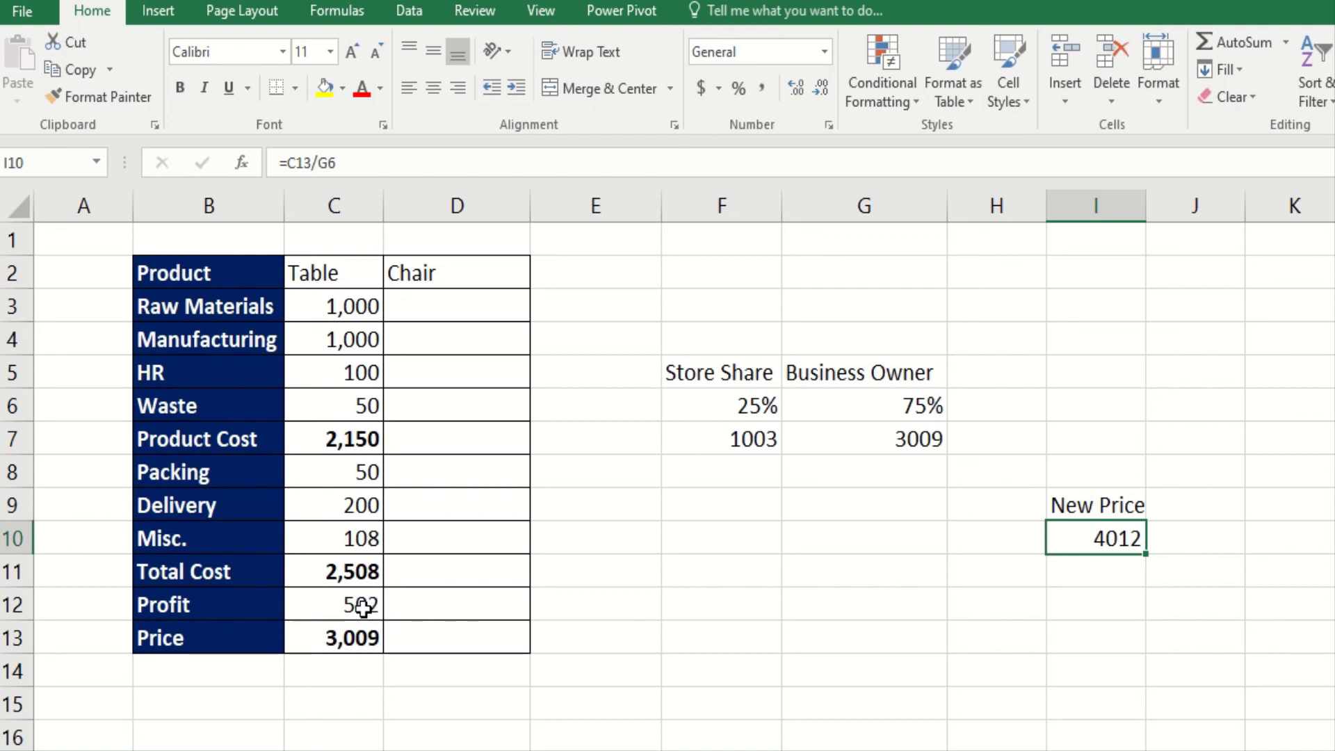
click(362, 607)
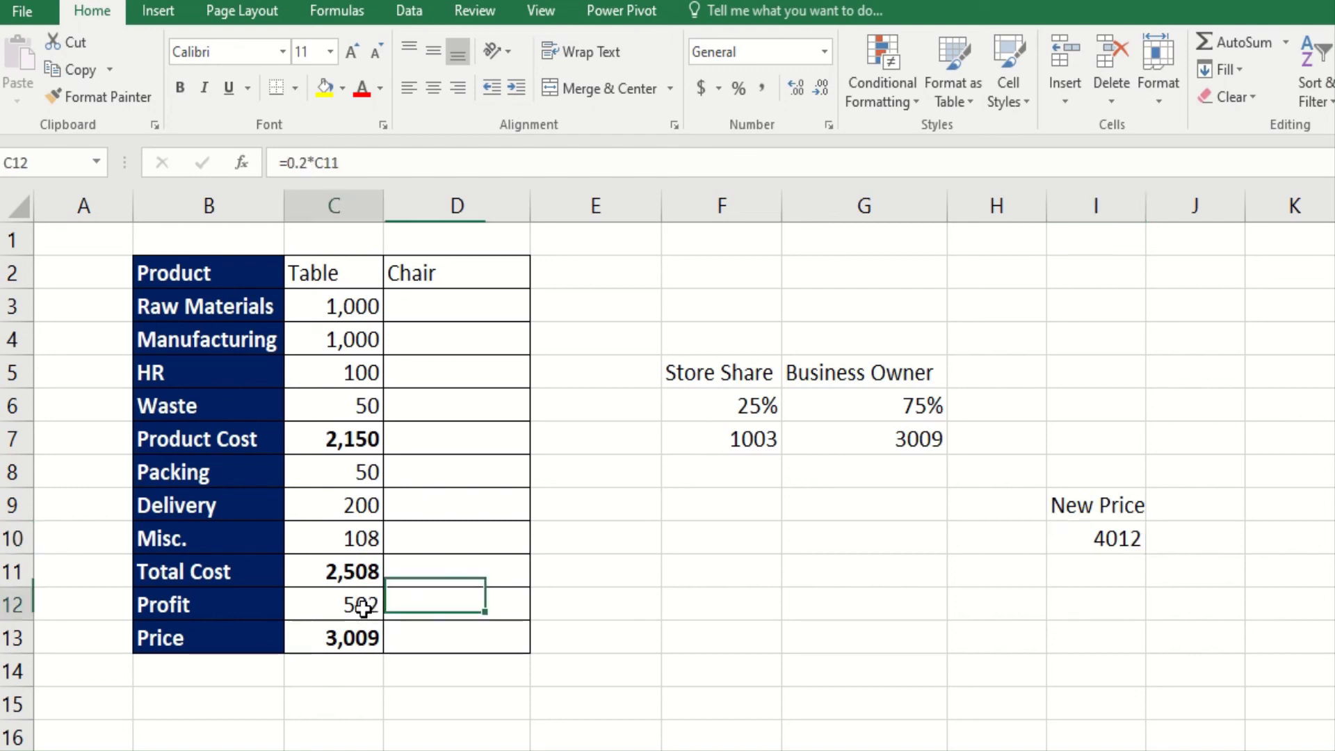
click(370, 571)
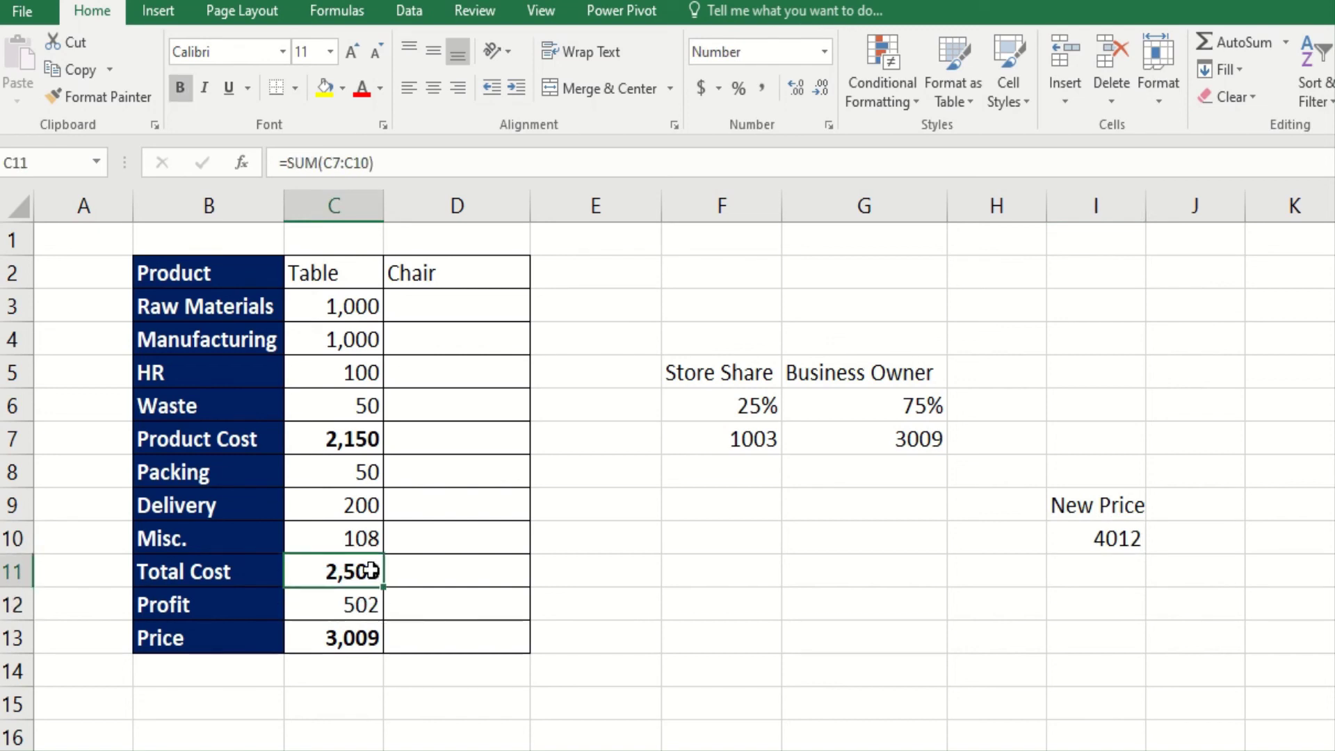
click(356, 604)
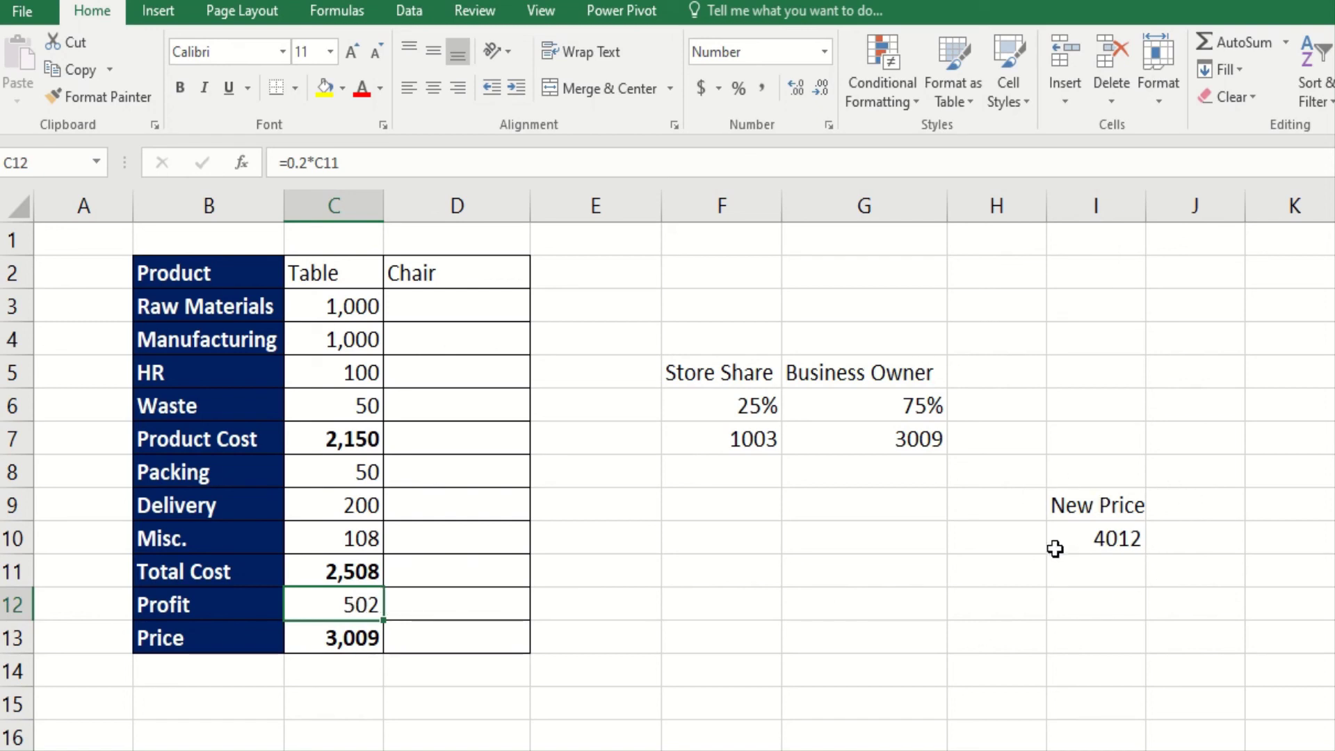
click(1103, 546)
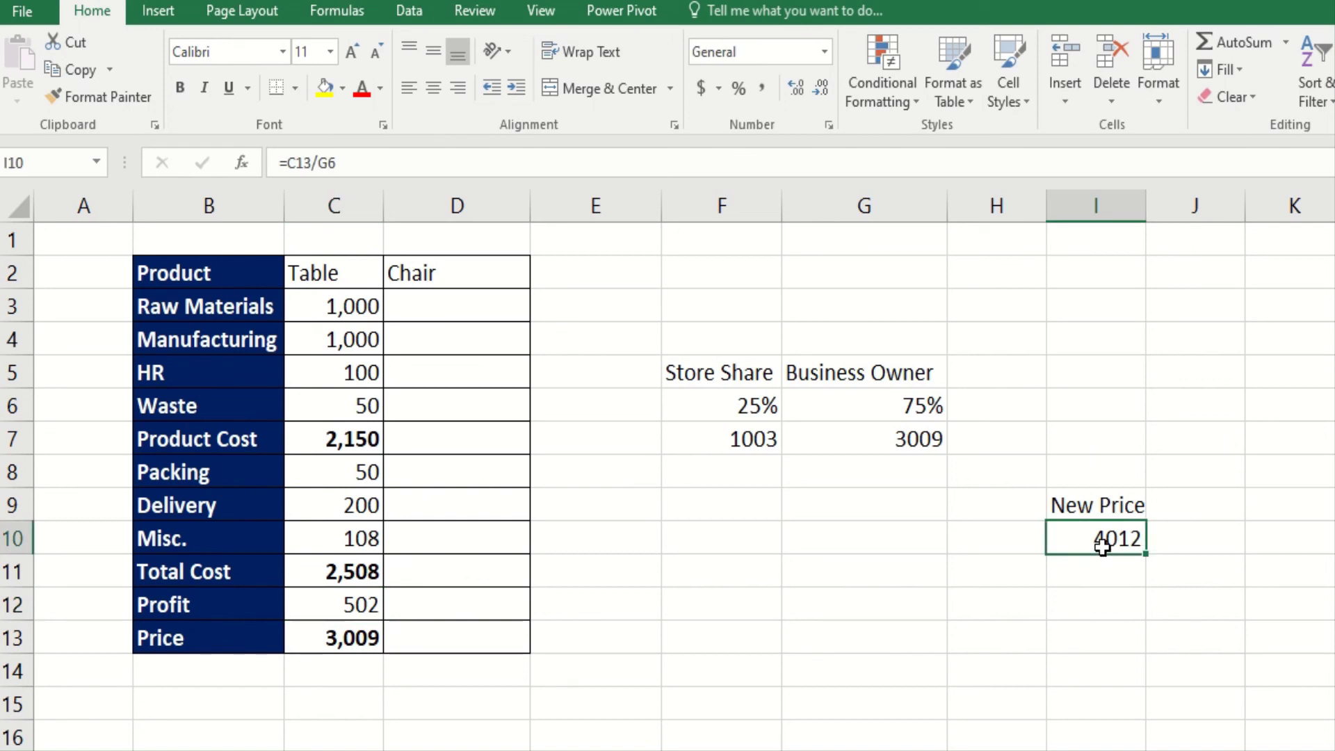